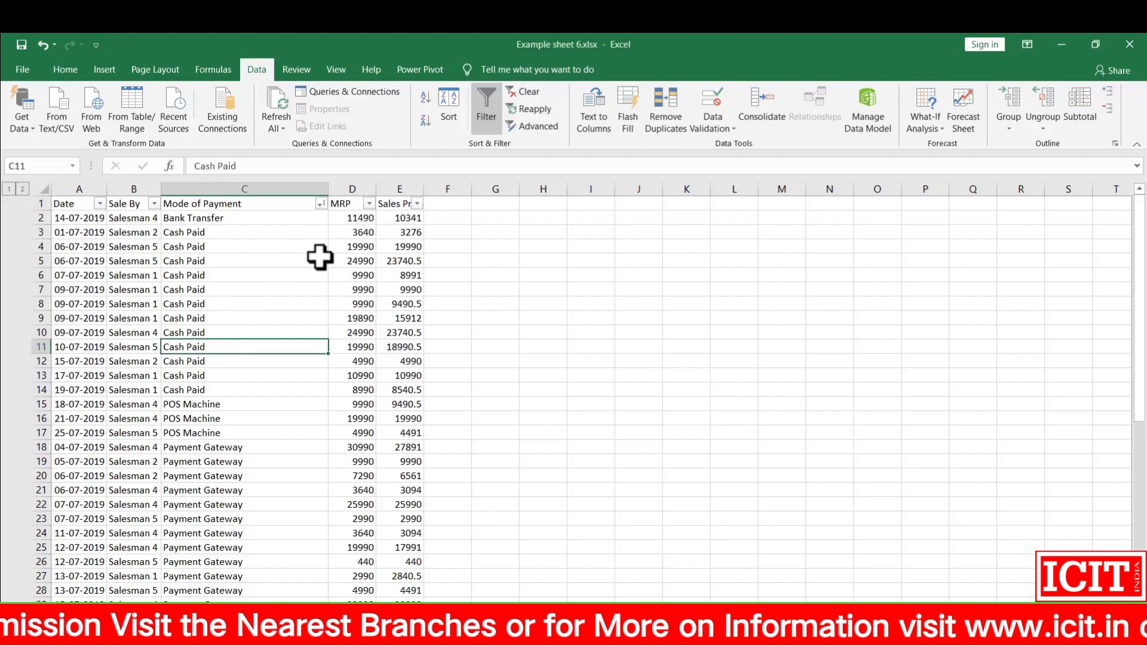
Sort the table by Mode of Payment from Z to A
{"action": "left_click", "coordinate": [130, 218]}
{"action": "left_click", "coordinate": [128, 320]}
{"action": "left_click", "coordinate": [245, 222]}
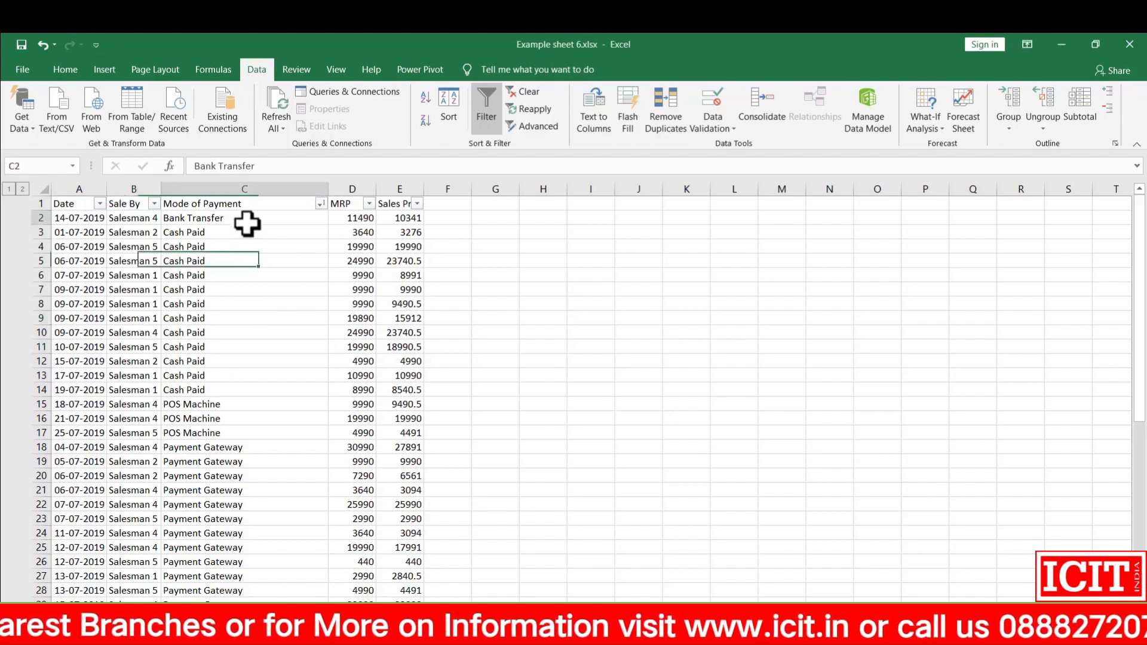
{"action": "left_click", "coordinate": [239, 286]}
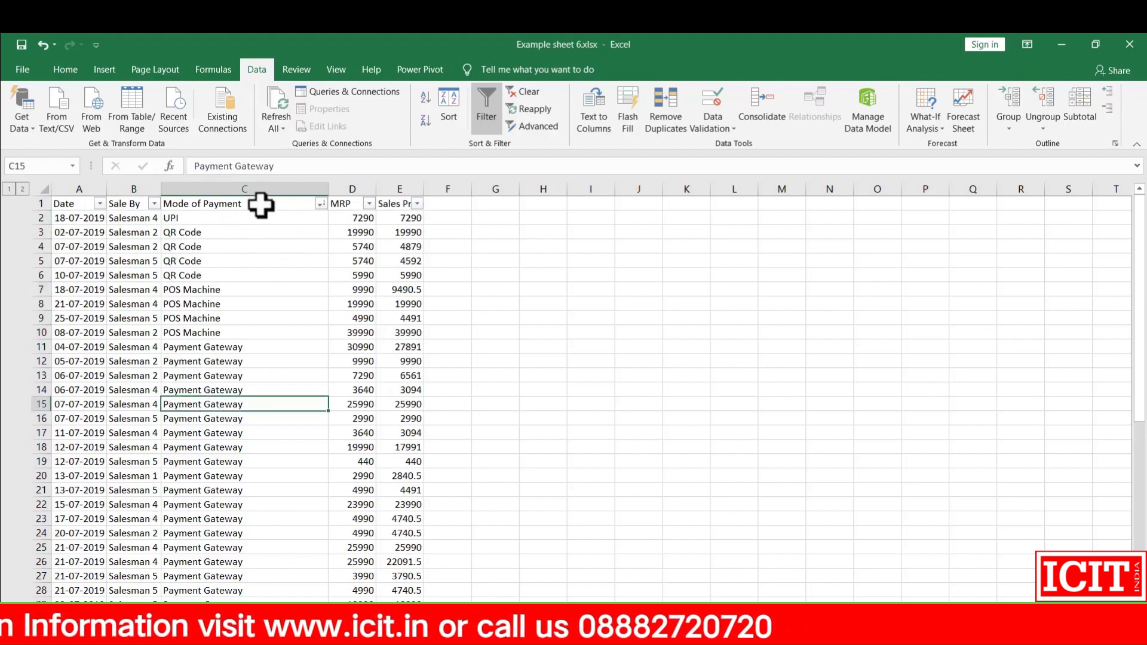
Highlight the QR Code entries in C3:C6 and the POS Machine entries in C7:C10
{"action": "left_click", "coordinate": [202, 232]}
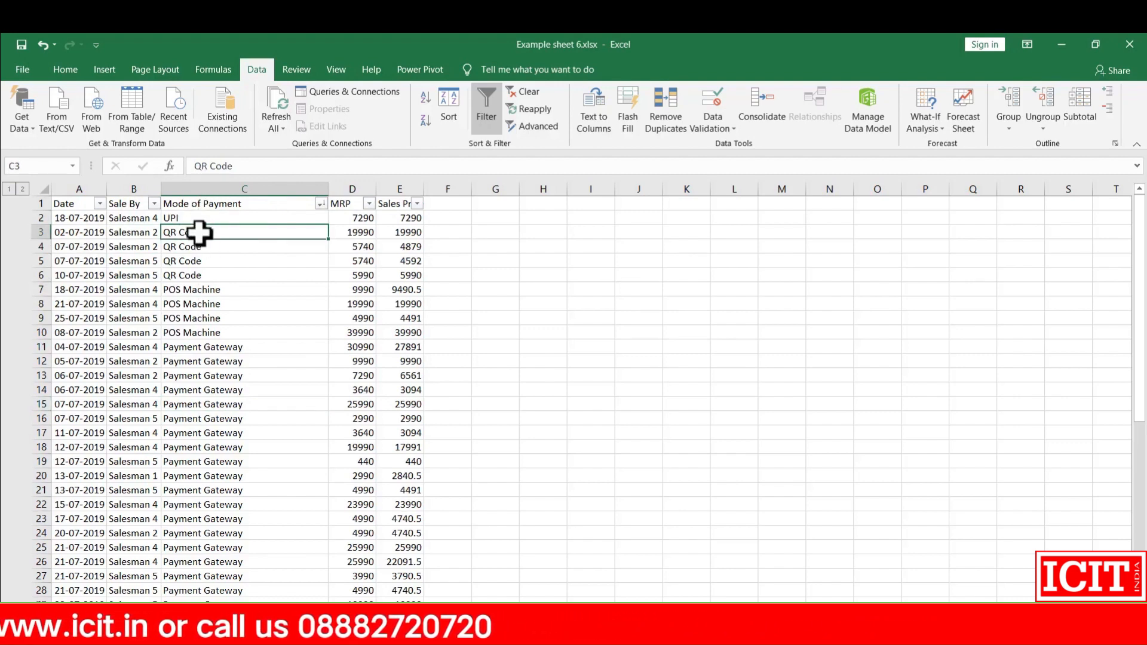
{"action": "key", "text": "shift+Down"}
{"action": "key", "text": "shift+Down"}
{"action": "key", "text": "shift+Down"}
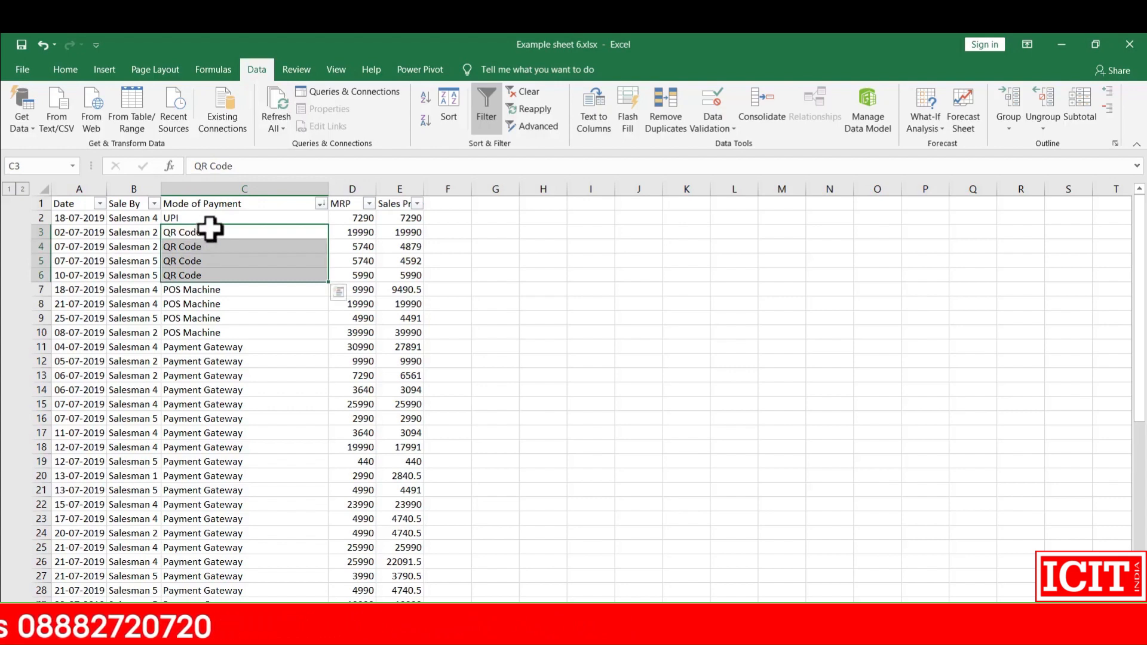
{"action": "left_click_drag", "start_coordinate": [200, 289], "coordinate": [199, 333]}
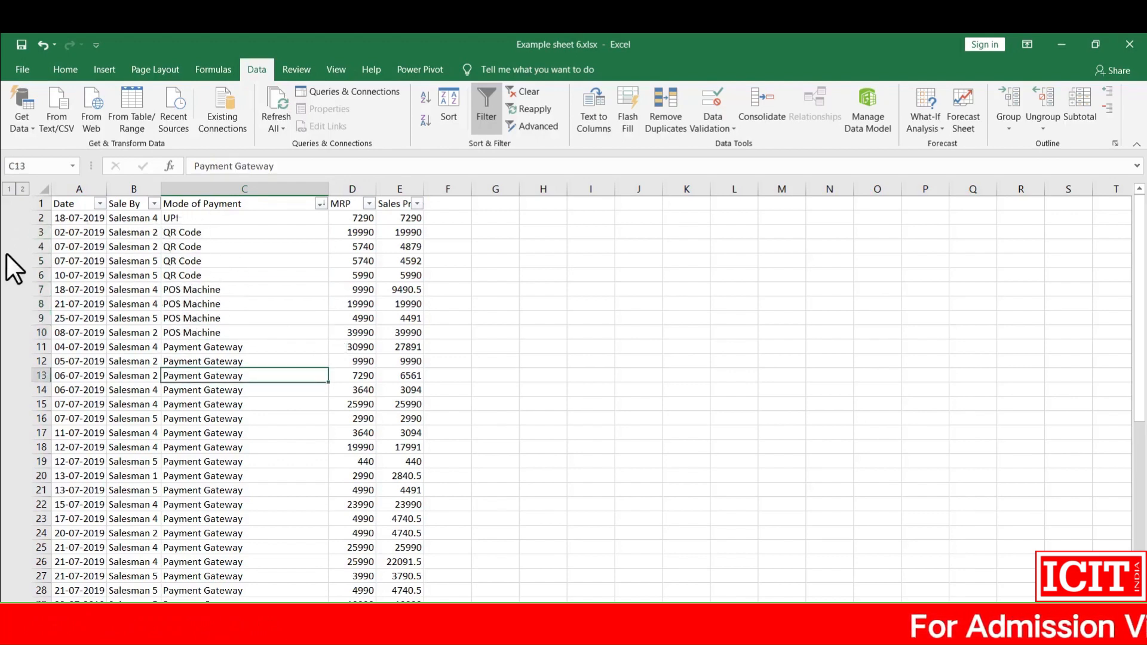
Group the QR Code rows 3 to 6, try expanding and collapsing the group, and leave it collapsed
{"action": "left_click_drag", "start_coordinate": [36, 230], "coordinate": [38, 273]}
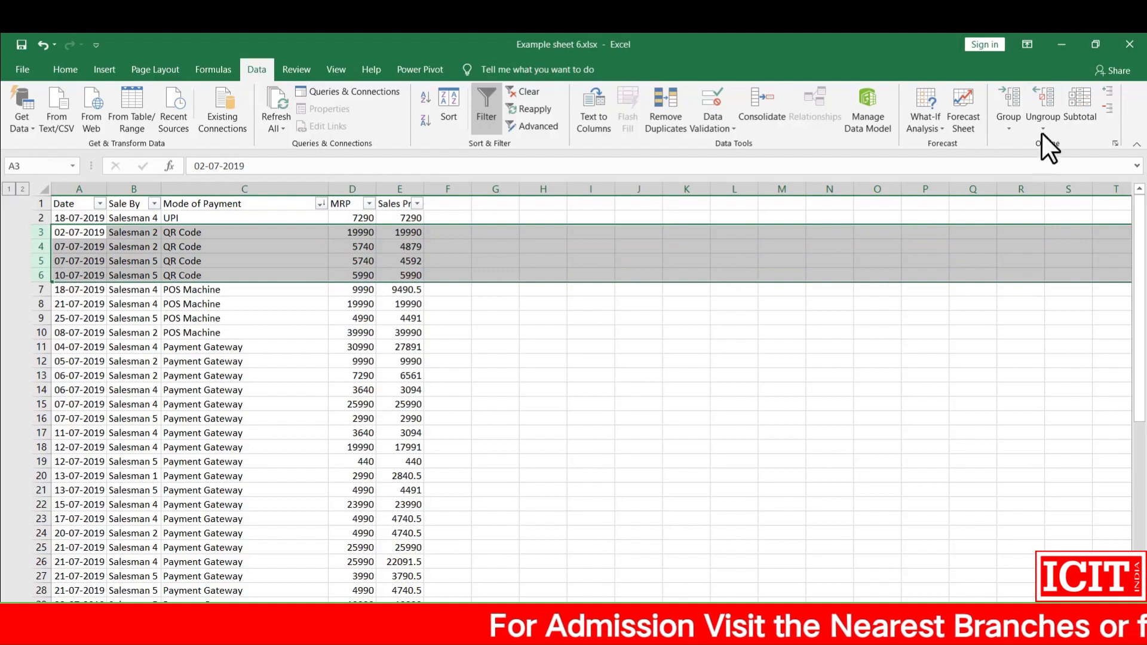
{"action": "left_click", "coordinate": [1010, 95]}
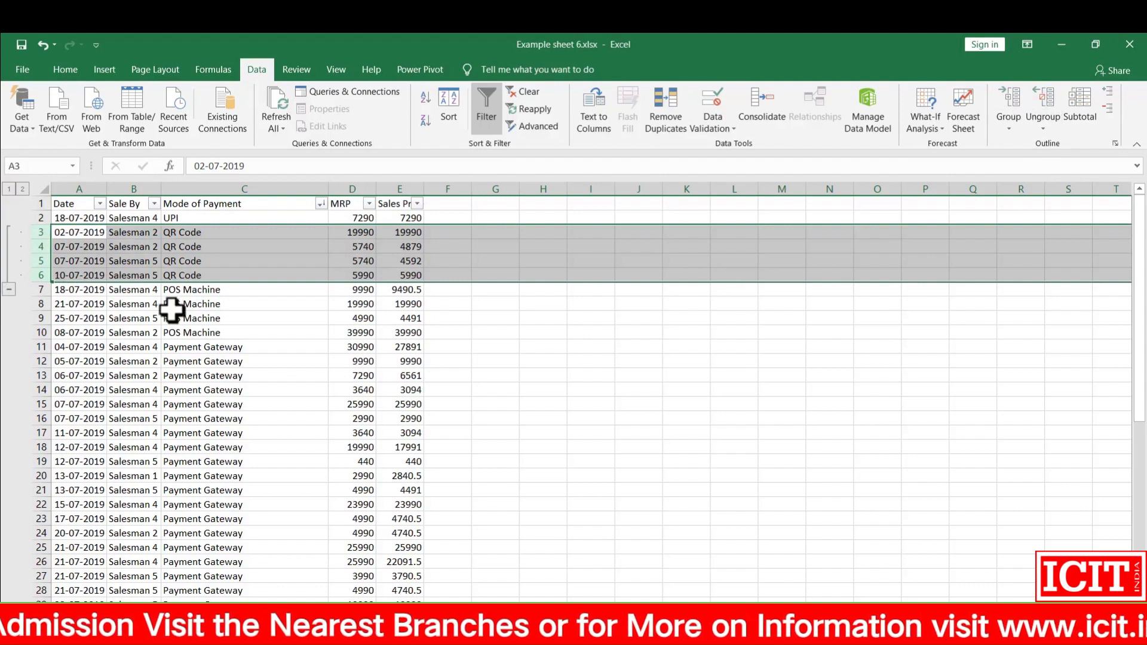
{"action": "left_click", "coordinate": [9, 289]}
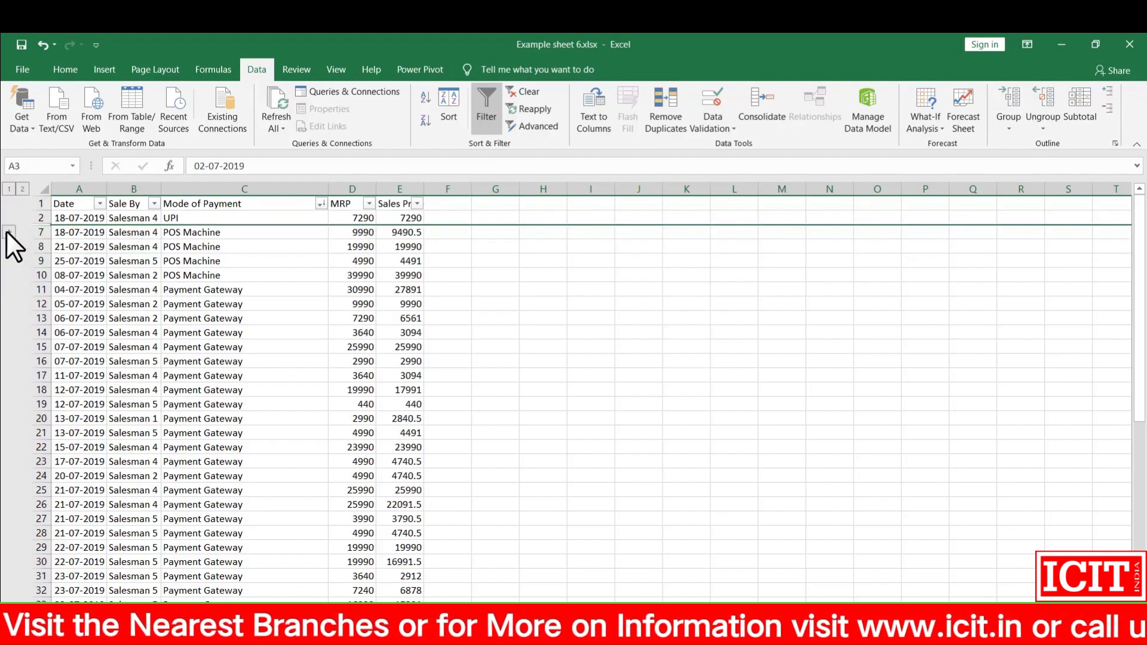
{"action": "left_click", "coordinate": [9, 232]}
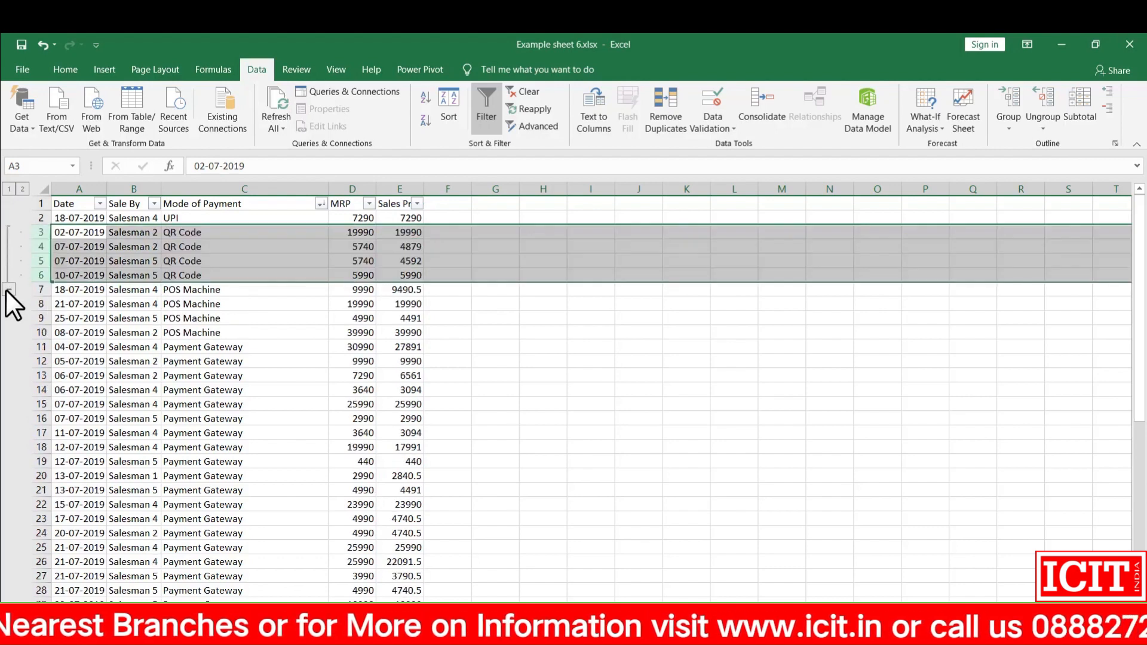
{"action": "left_click", "coordinate": [7, 289]}
{"action": "left_click", "coordinate": [9, 232]}
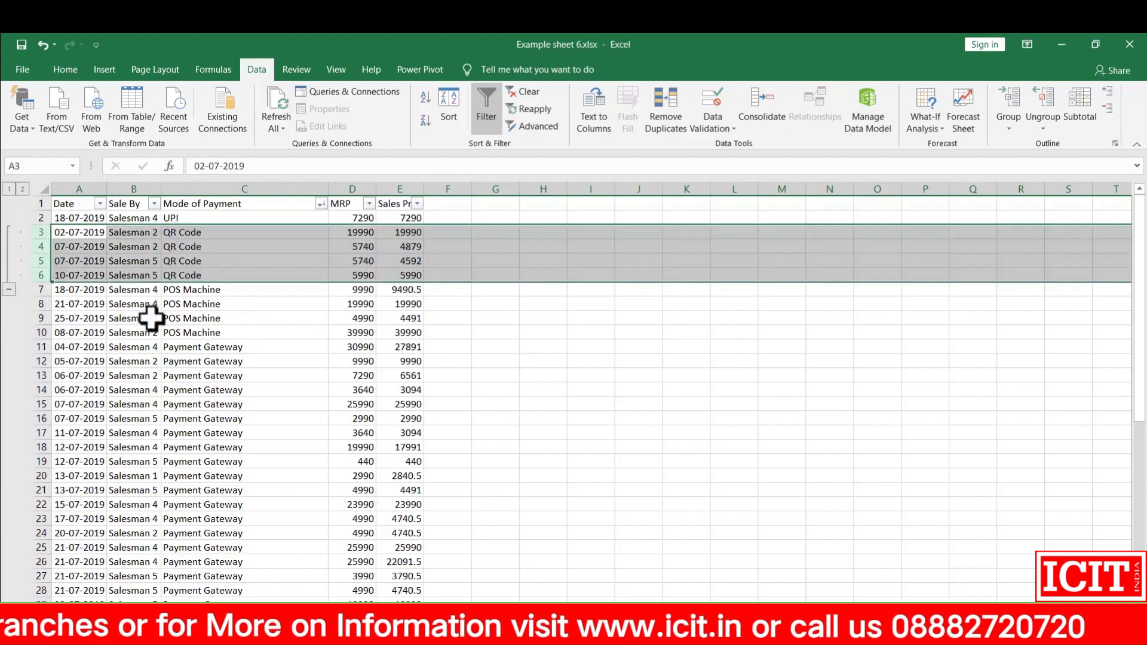
{"action": "left_click", "coordinate": [9, 289]}
{"action": "left_click", "coordinate": [250, 261]}
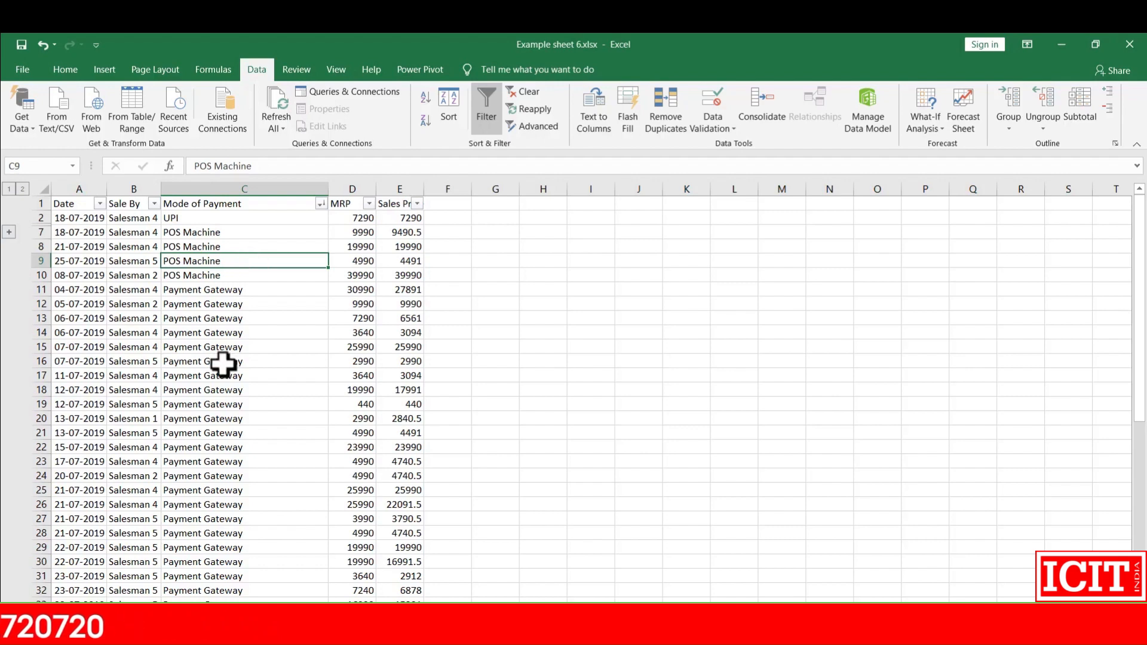
Group the Cash Paid rows 39 to 50 and collapse that group
{"action": "scroll", "coordinate": [176, 426], "scroll_direction": "down", "scroll_amount": 6}
{"action": "scroll", "coordinate": [176, 426], "scroll_direction": "up", "scroll_amount": 6}
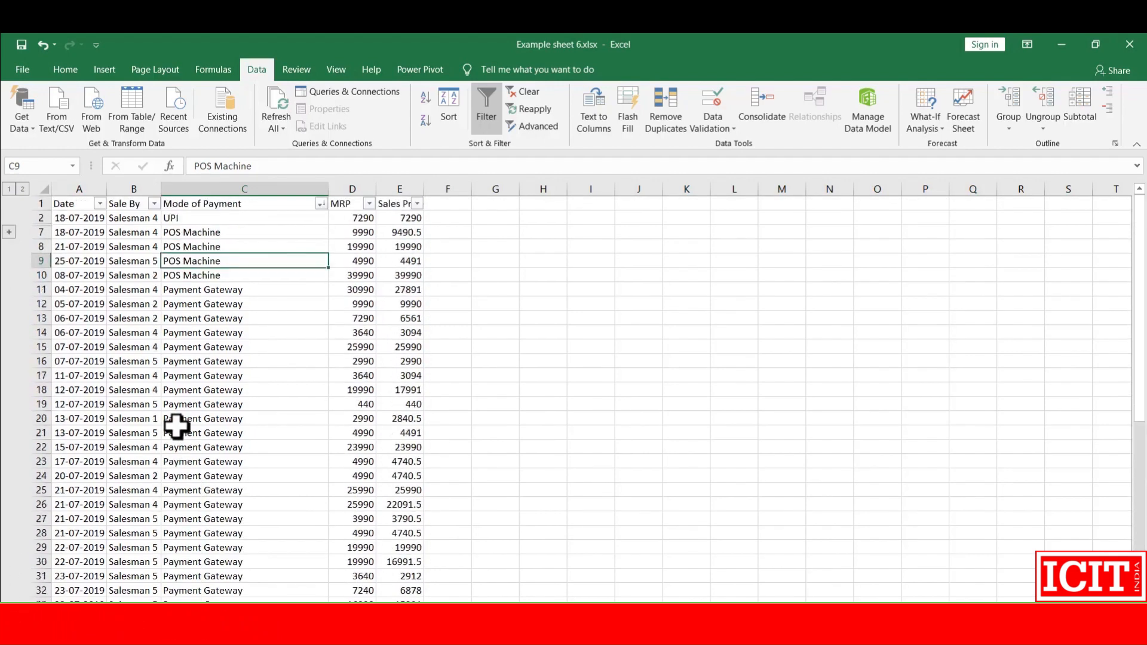
{"action": "scroll", "coordinate": [176, 426], "scroll_direction": "down", "scroll_amount": 8}
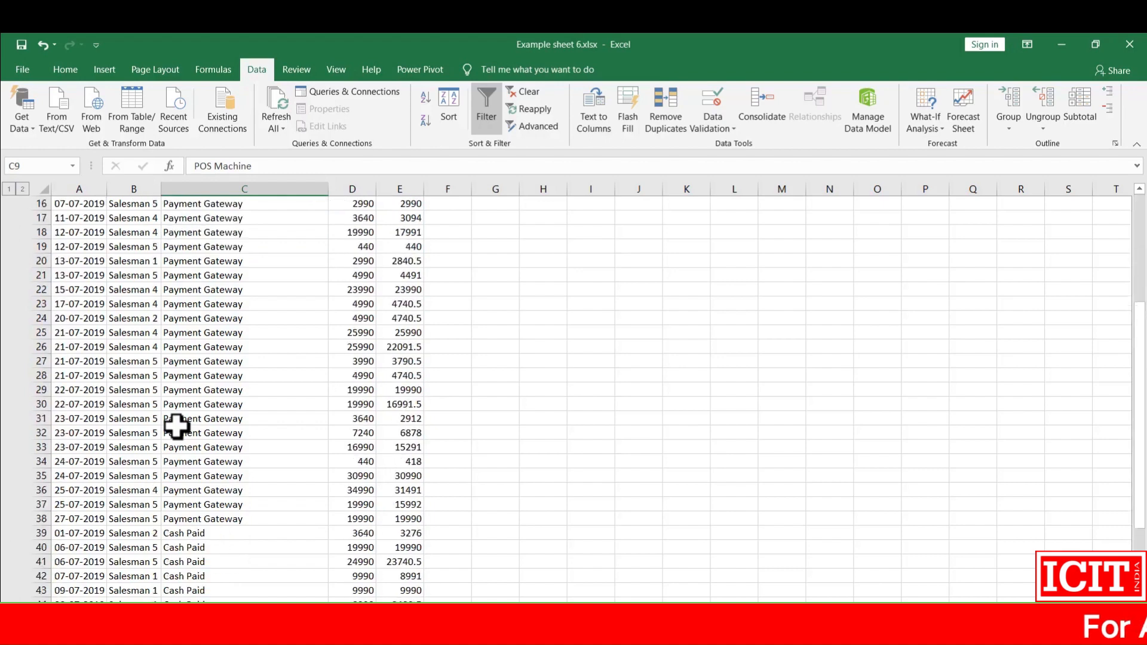
{"action": "left_click", "coordinate": [179, 406]}
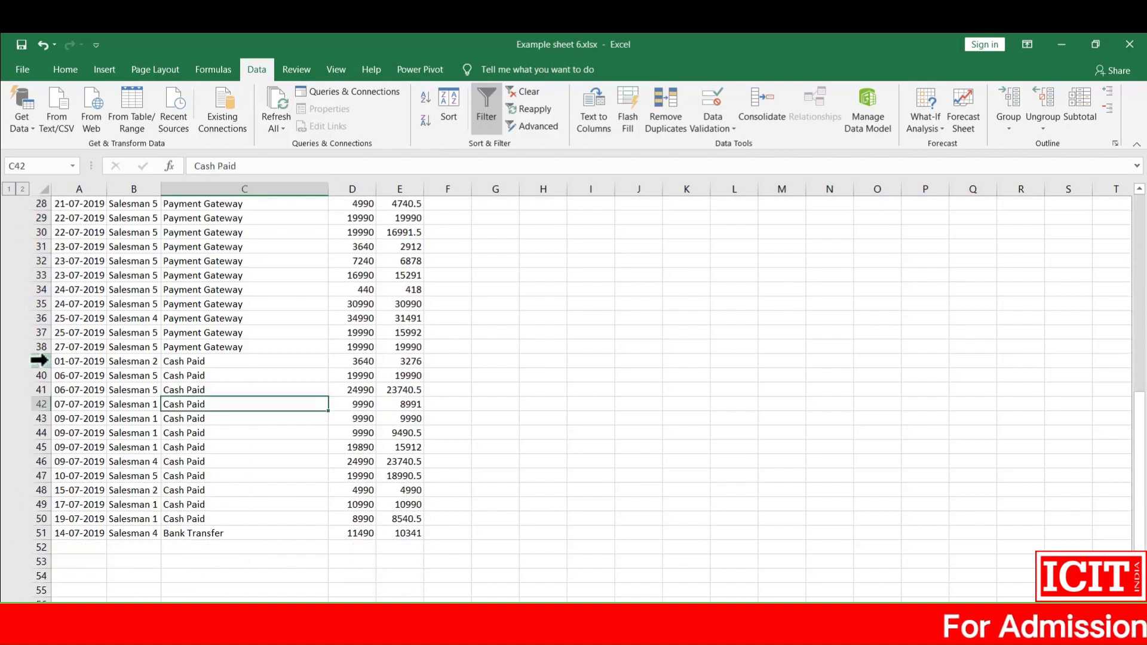
{"action": "left_click_drag", "start_coordinate": [34, 360], "coordinate": [35, 519]}
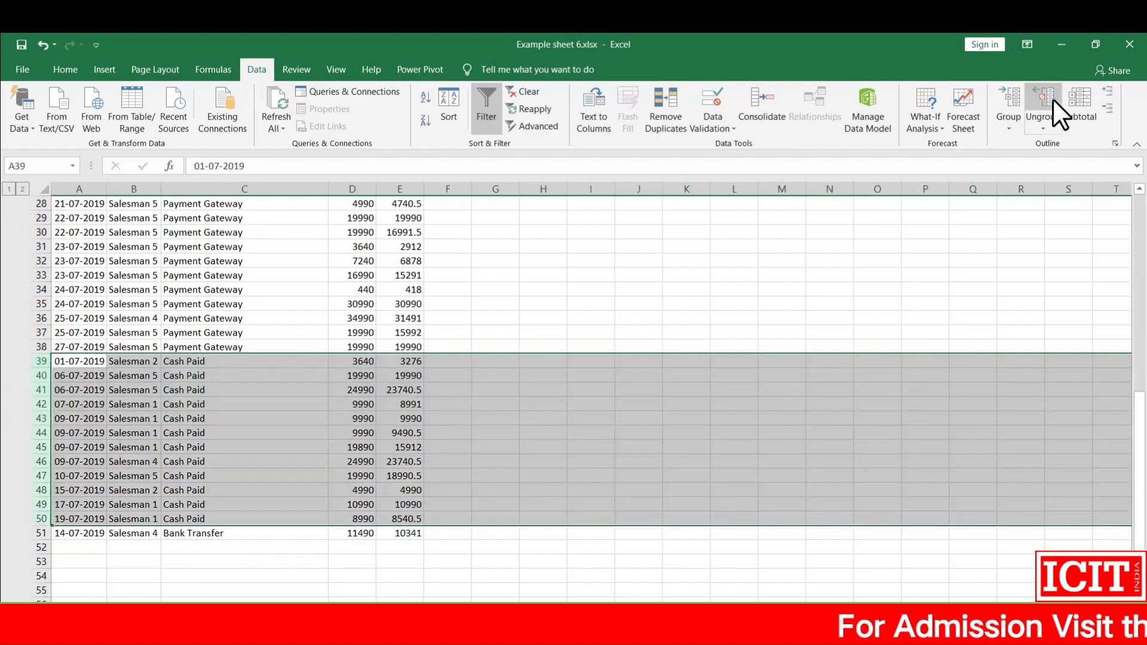
{"action": "left_click", "coordinate": [1010, 99]}
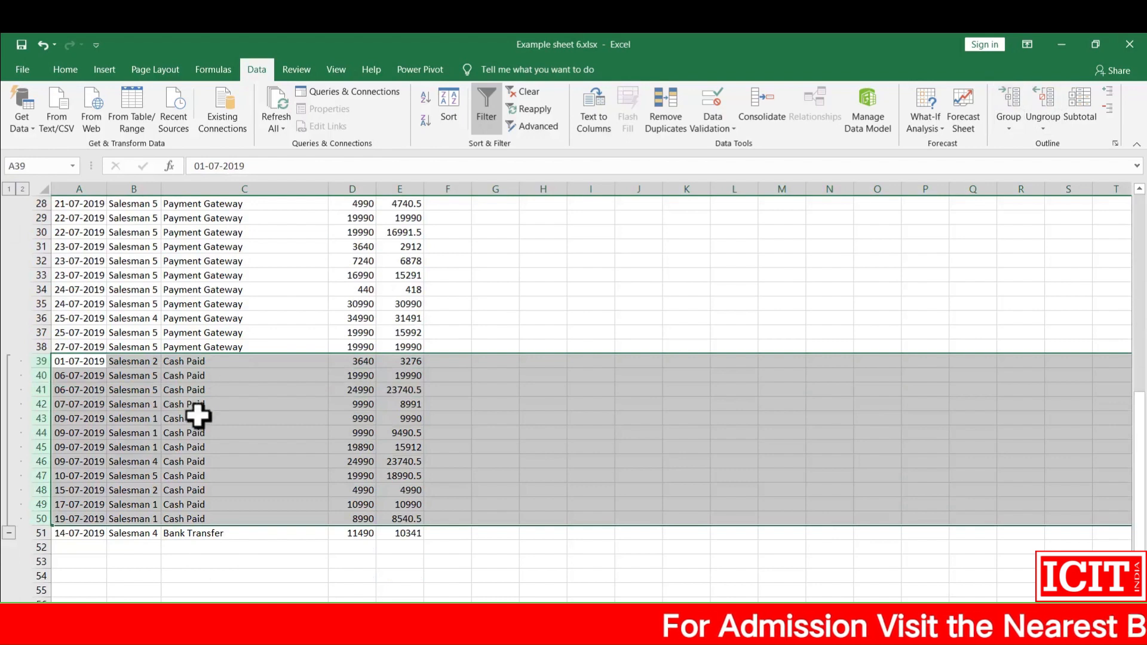
{"action": "left_click", "coordinate": [133, 547]}
{"action": "scroll", "coordinate": [143, 419], "scroll_direction": "up", "scroll_amount": 9}
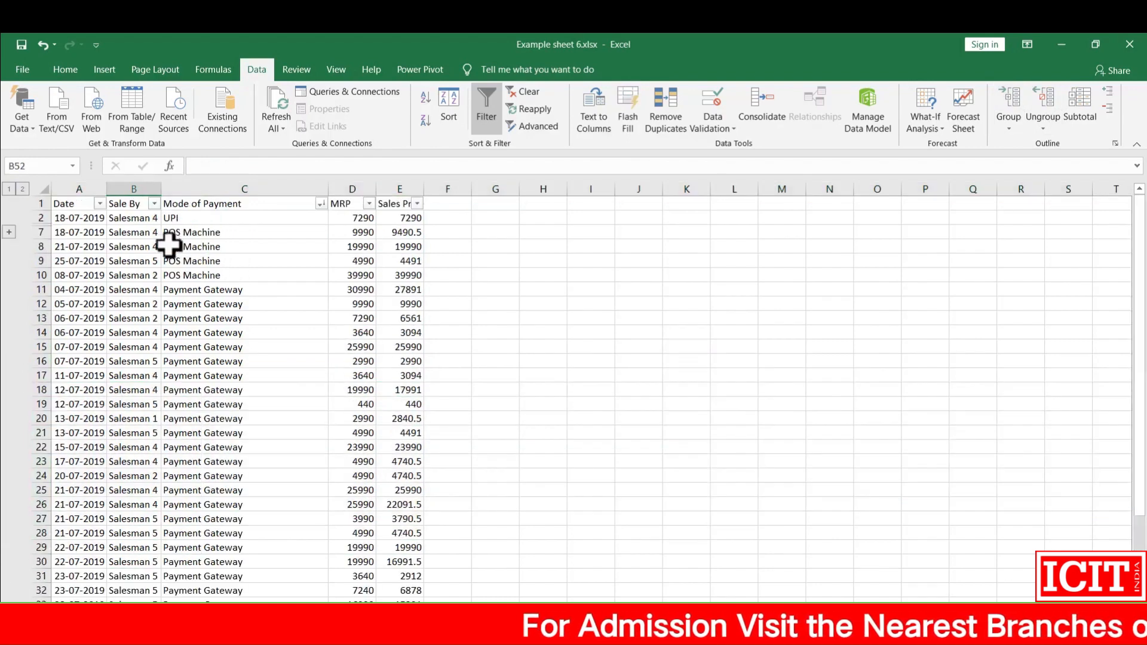
Group the POS Machine rows 7 to 10, collapse the group and expand it again
{"action": "left_click_drag", "start_coordinate": [36, 232], "coordinate": [36, 276]}
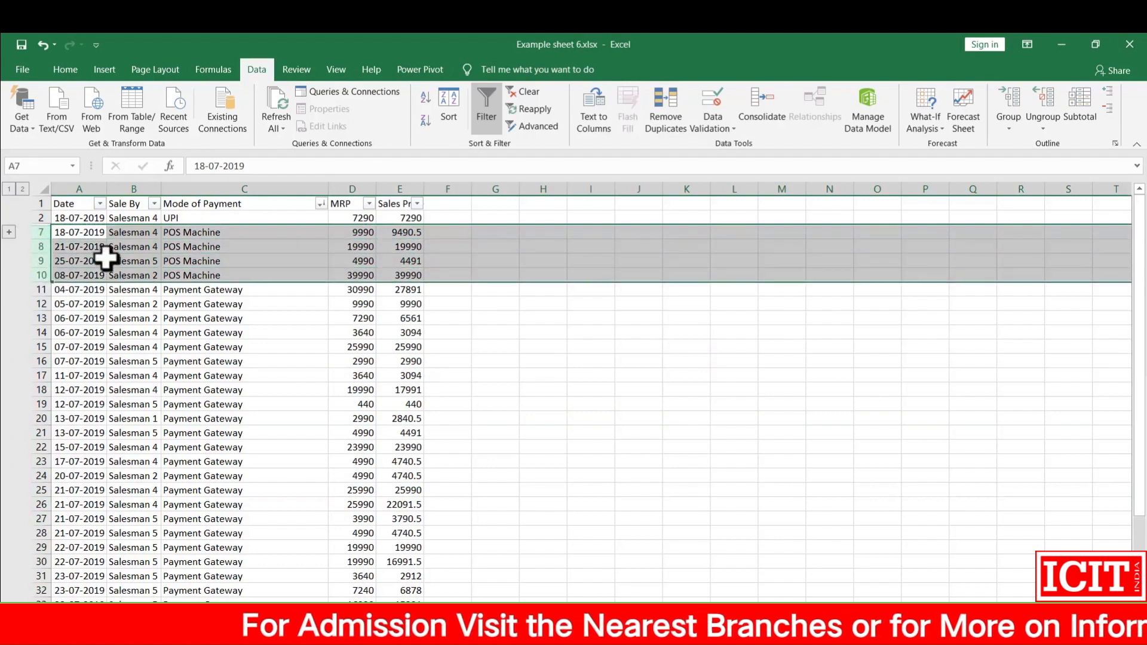
{"action": "left_click", "coordinate": [1023, 98]}
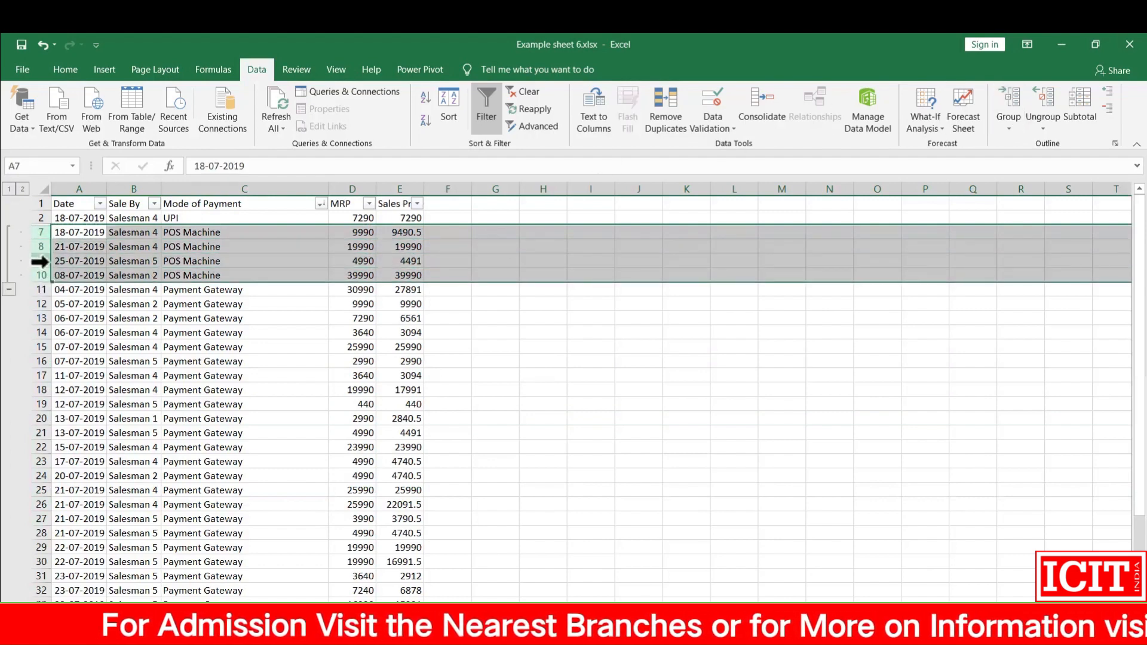
{"action": "left_click", "coordinate": [10, 289]}
{"action": "left_click", "coordinate": [200, 246]}
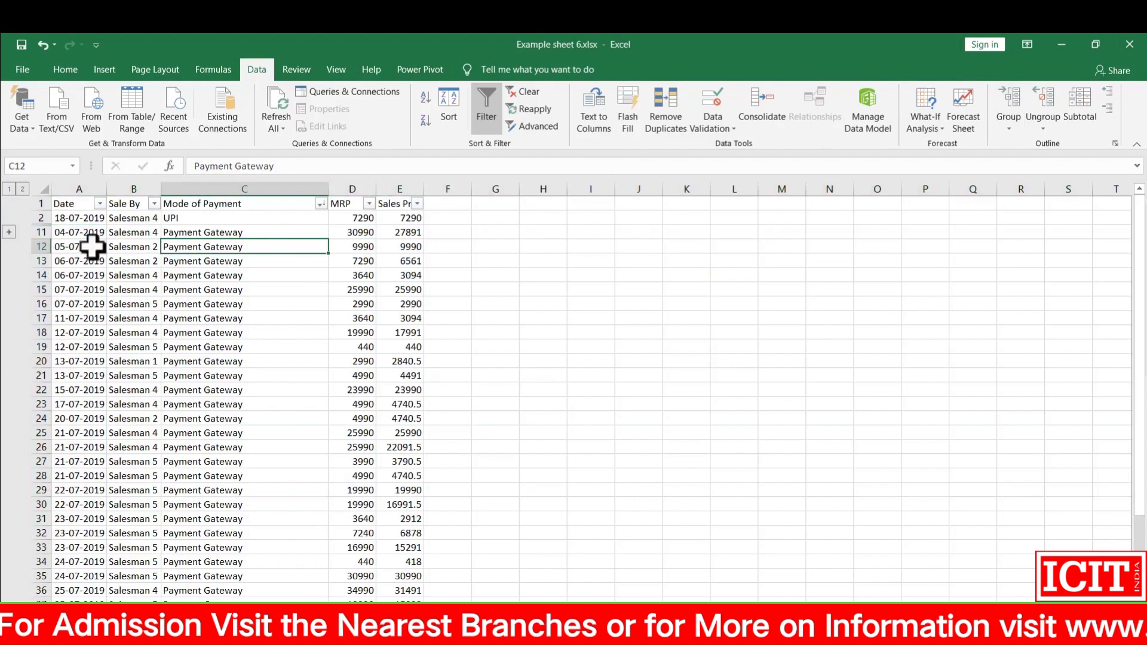
{"action": "left_click", "coordinate": [9, 232]}
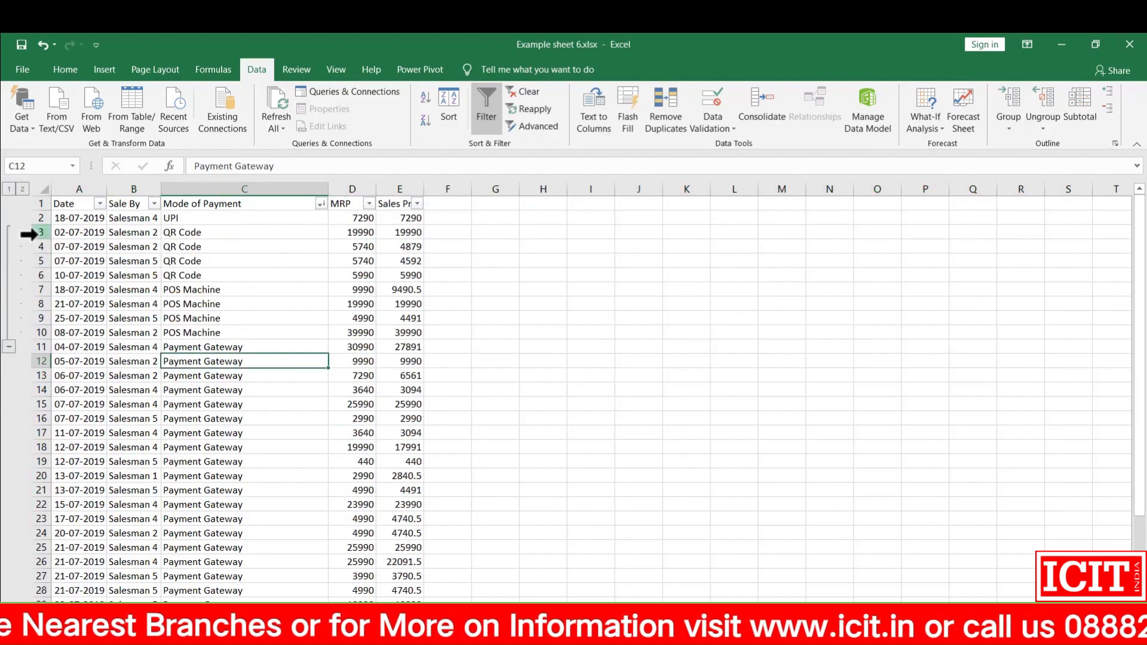
Ungroup the QR Code and POS Machine rows 3 to 10
{"action": "left_click_drag", "start_coordinate": [37, 232], "coordinate": [43, 328]}
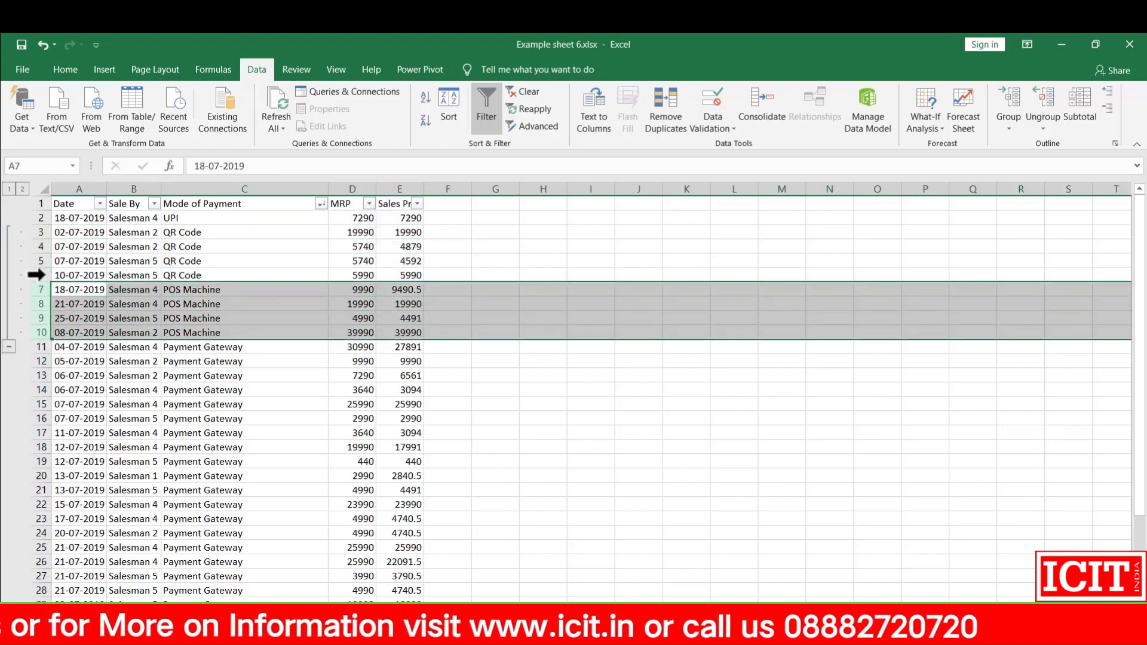
{"action": "left_click_drag", "start_coordinate": [39, 231], "coordinate": [39, 335]}
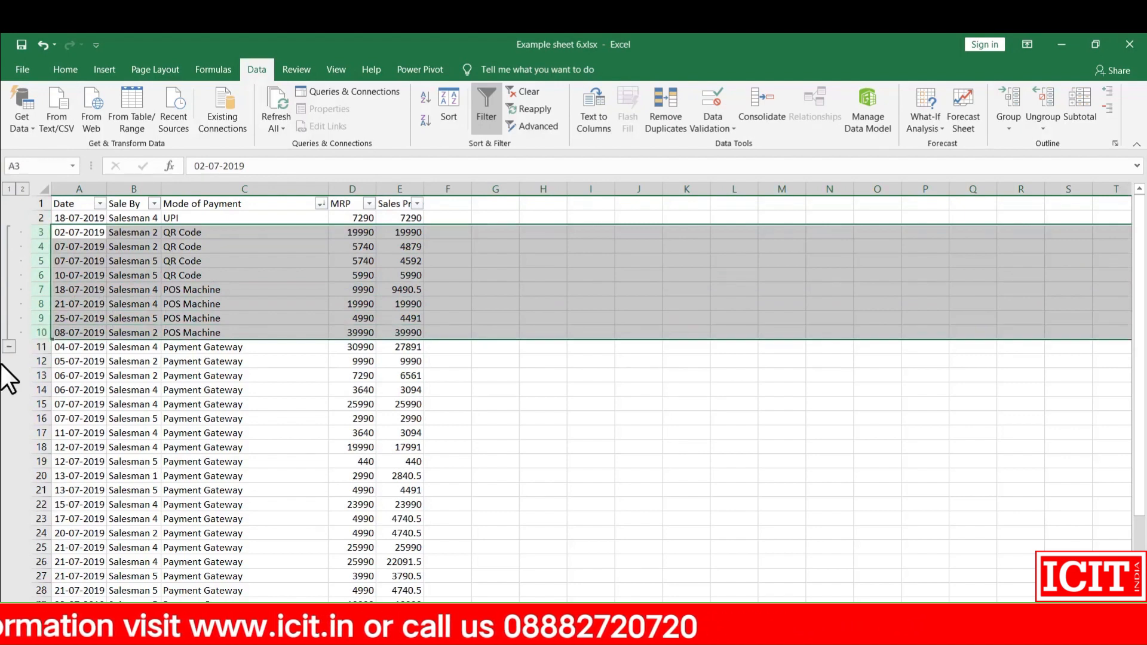
{"action": "left_click", "coordinate": [294, 291]}
{"action": "left_click_drag", "start_coordinate": [39, 231], "coordinate": [37, 333]}
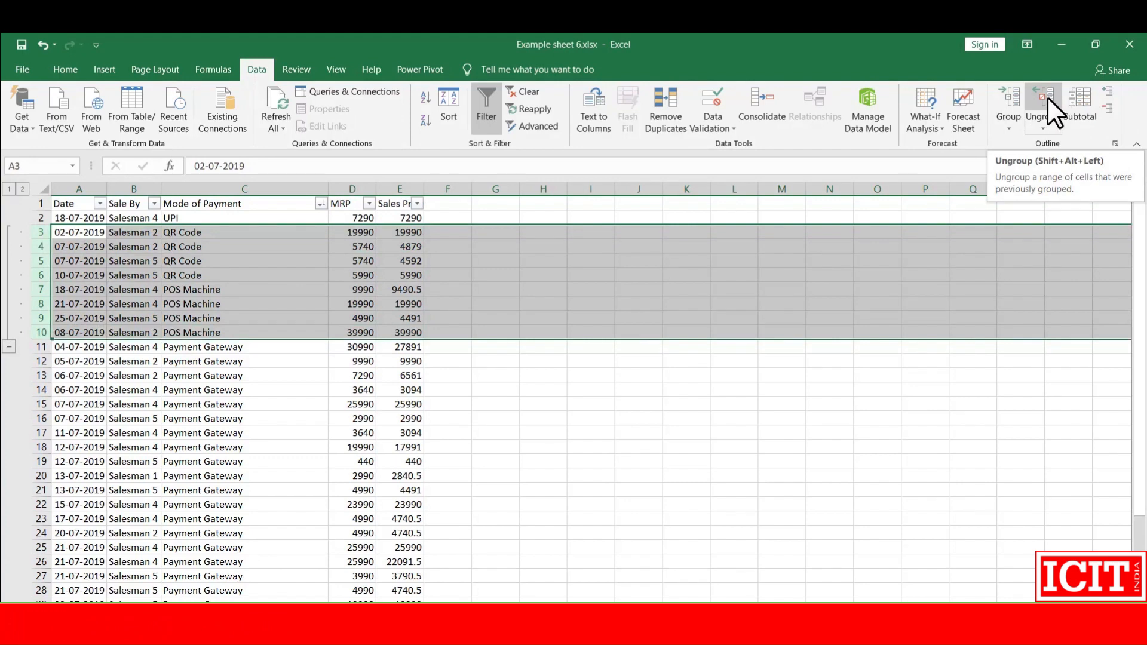
{"action": "left_click", "coordinate": [1048, 98]}
{"action": "left_click", "coordinate": [202, 332]}
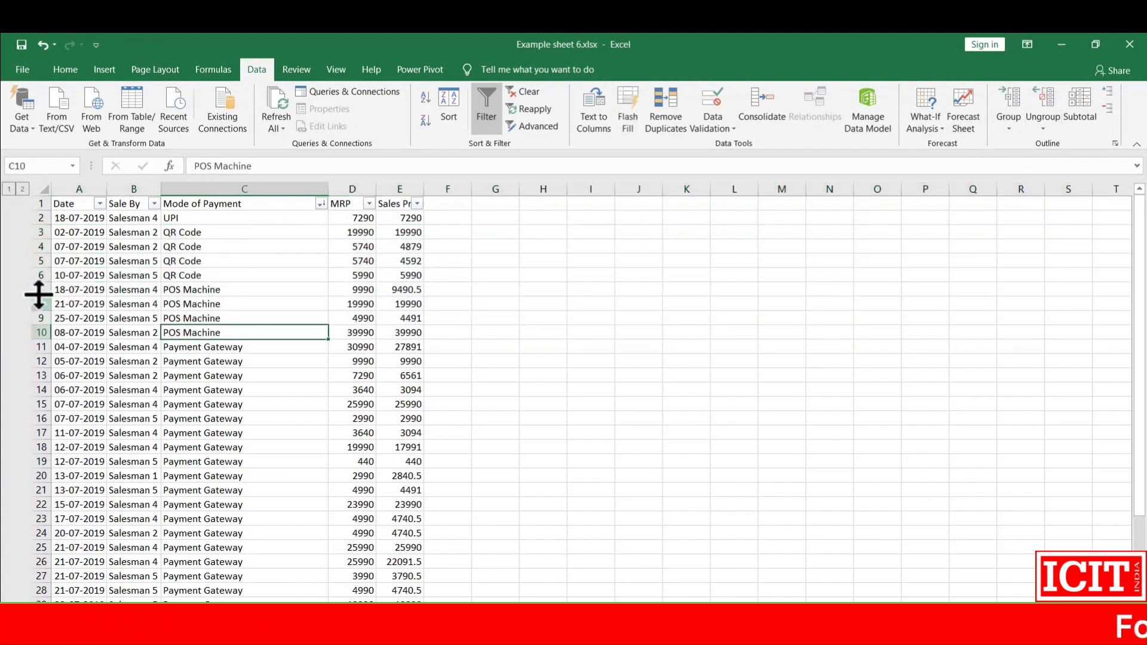
Try grouping the QR Code rows 3 to 6 and the POS Machine rows 7 to 10 as two separate groups
{"action": "left_click_drag", "start_coordinate": [36, 232], "coordinate": [41, 331]}
{"action": "left_click", "coordinate": [1013, 90]}
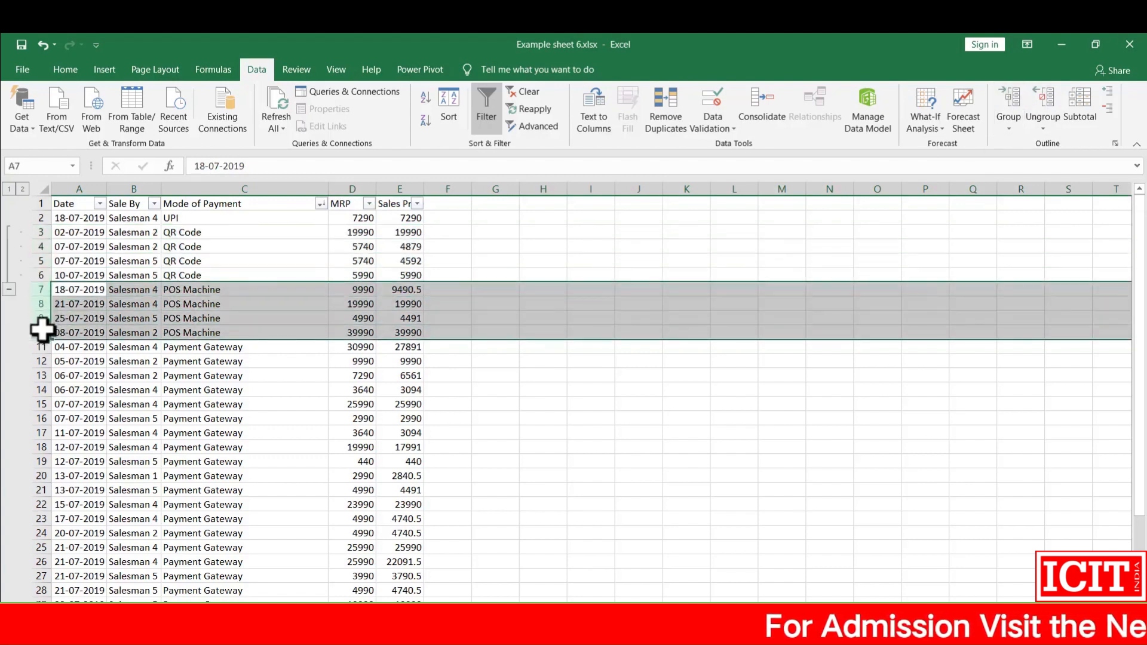
{"action": "left_click", "coordinate": [1009, 105]}
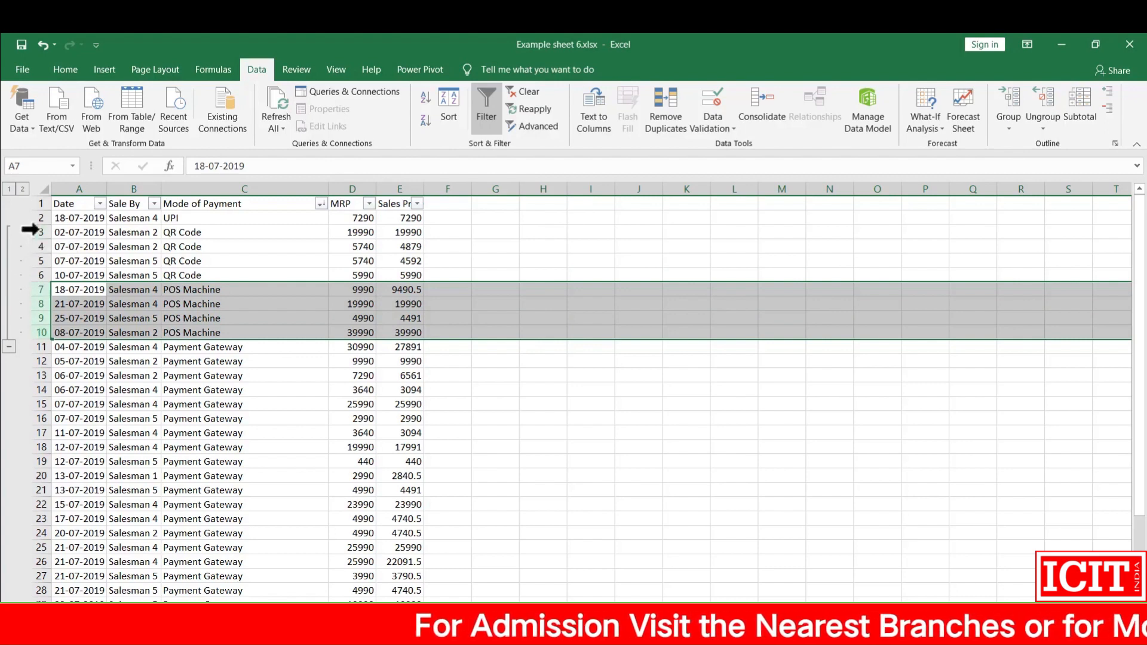
Remove the grouping from rows 3 to 10
{"action": "left_click_drag", "start_coordinate": [29, 231], "coordinate": [42, 331]}
{"action": "left_click", "coordinate": [1041, 90]}
{"action": "left_click", "coordinate": [245, 376]}
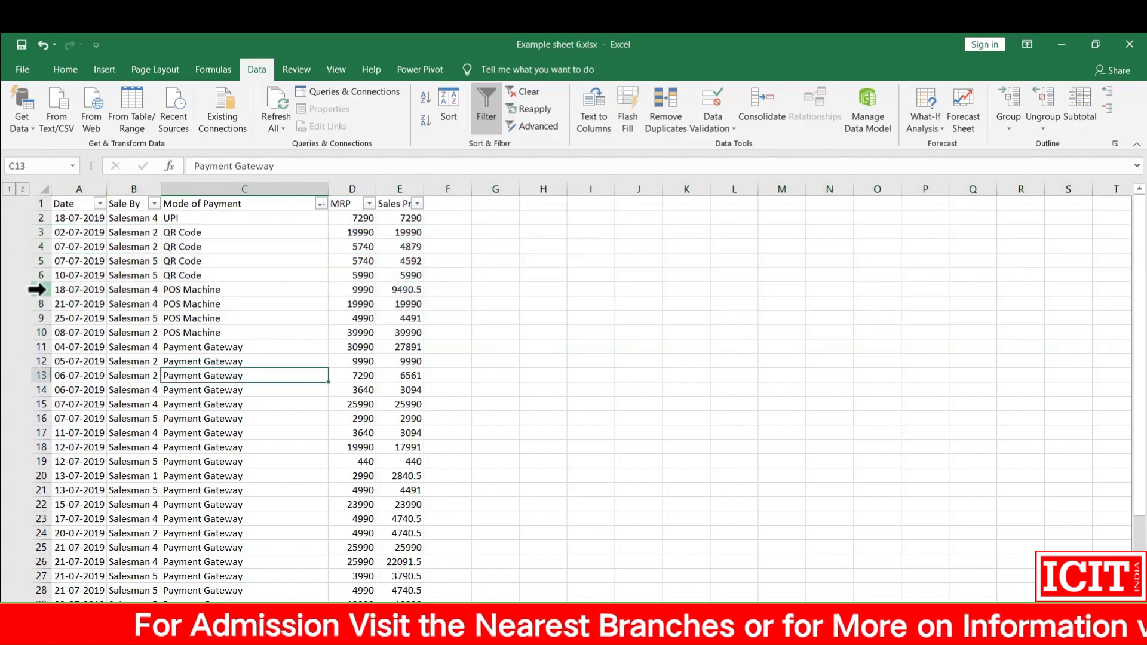
Expand the collapsed Cash Paid group above the Bank Transfer row
{"action": "scroll", "coordinate": [72, 302], "scroll_direction": "down", "scroll_amount": 8}
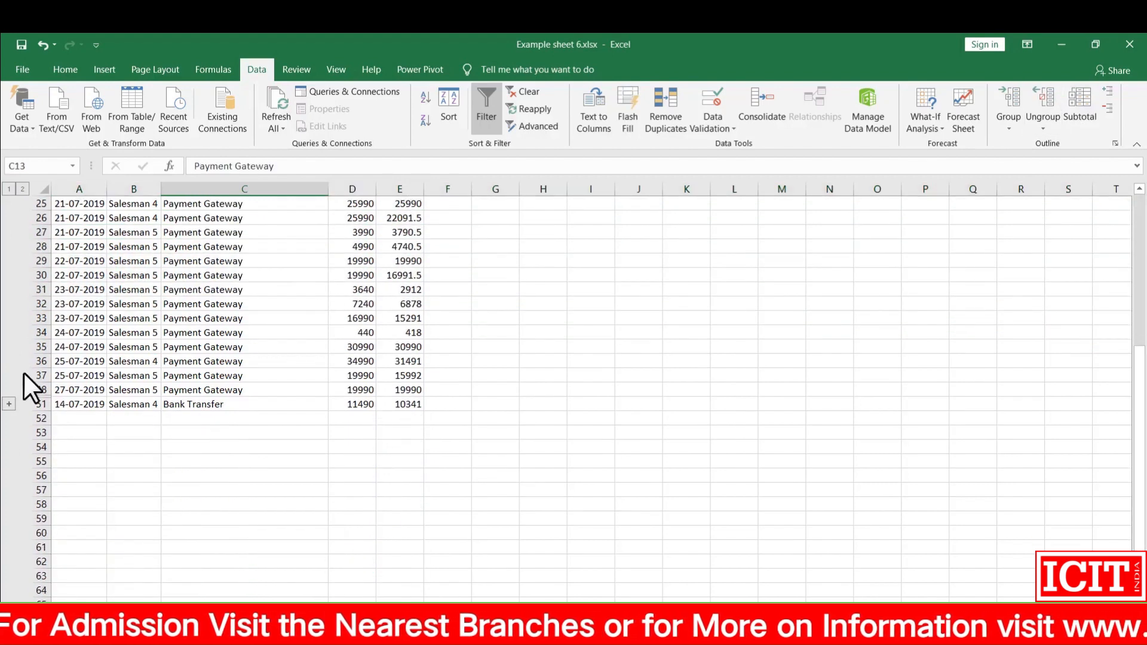
{"action": "left_click", "coordinate": [8, 405]}
{"action": "scroll", "coordinate": [68, 422], "scroll_direction": "up", "scroll_amount": 8}
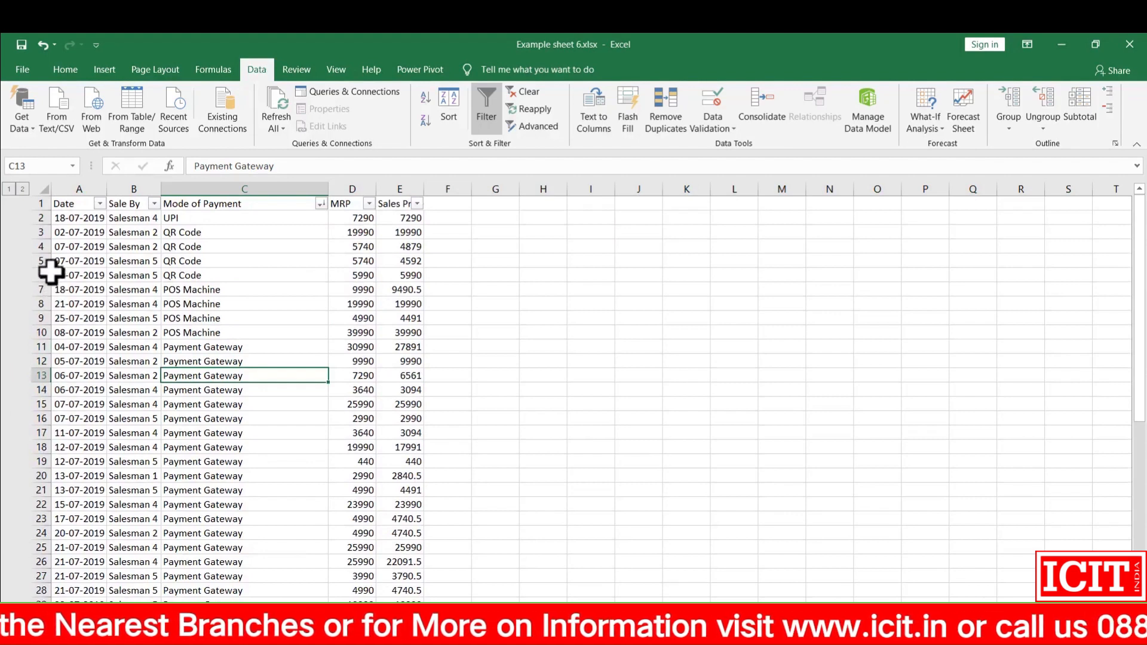
Insert a blank row at row 7, then group the QR Code rows 3 to 6 and the POS Machine rows 8 to 11 separately
{"action": "left_click", "coordinate": [39, 289]}
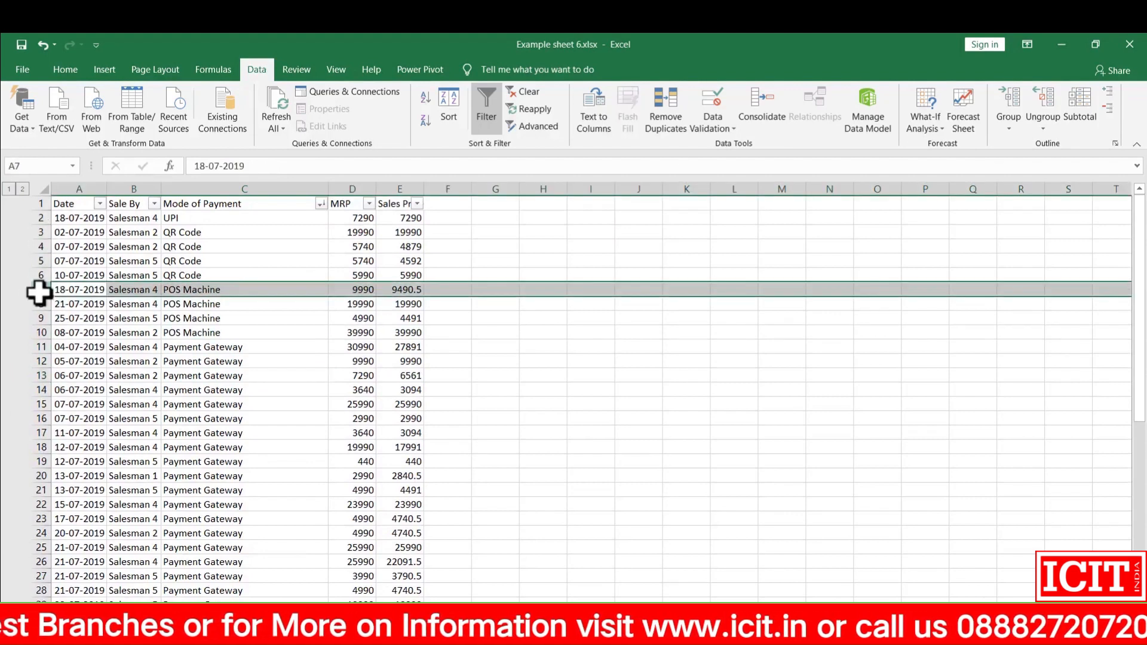
{"action": "left_click", "coordinate": [65, 69]}
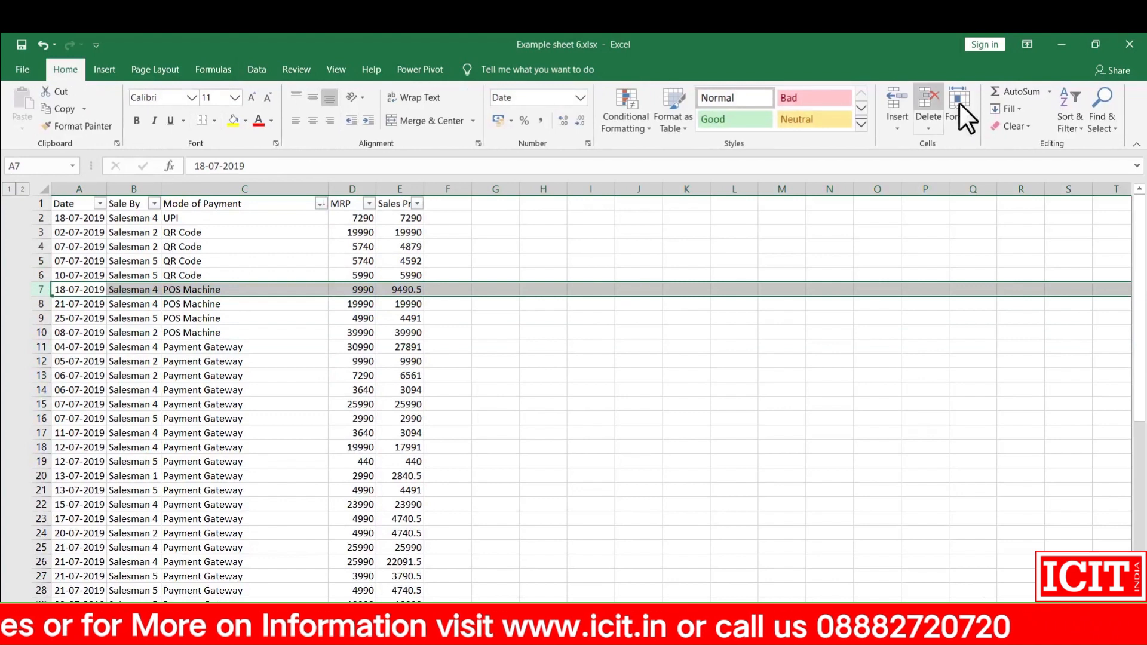
{"action": "left_click", "coordinate": [898, 99]}
{"action": "left_click", "coordinate": [299, 345]}
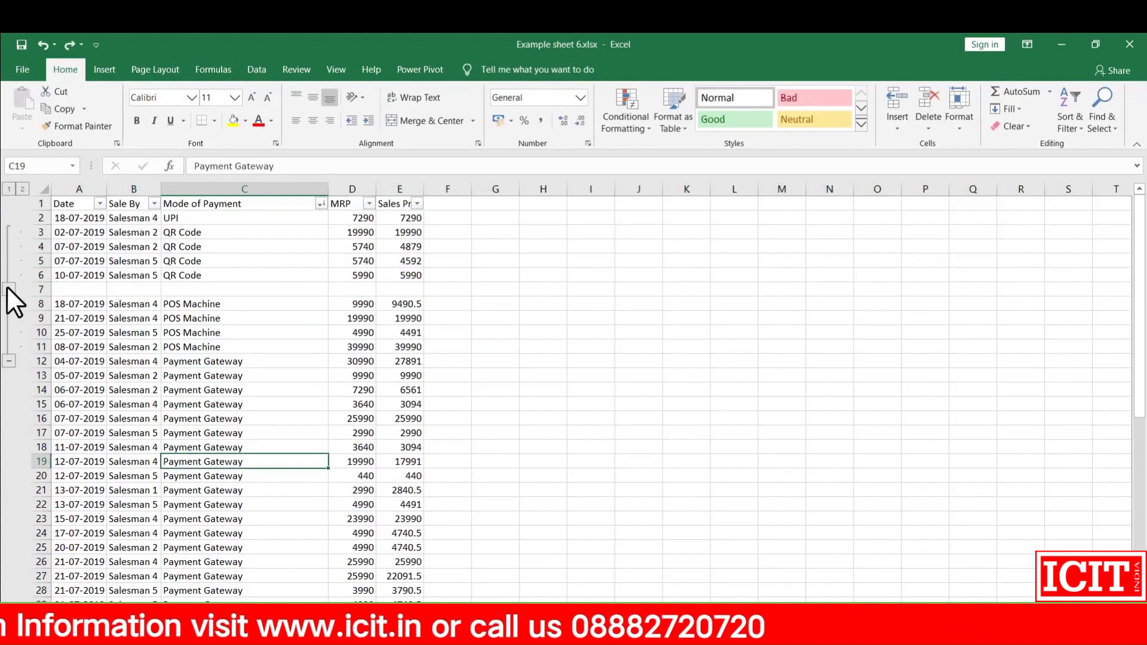
Collapse the QR Code and POS Machine groups one by one and expand both again
{"action": "left_click", "coordinate": [9, 288]}
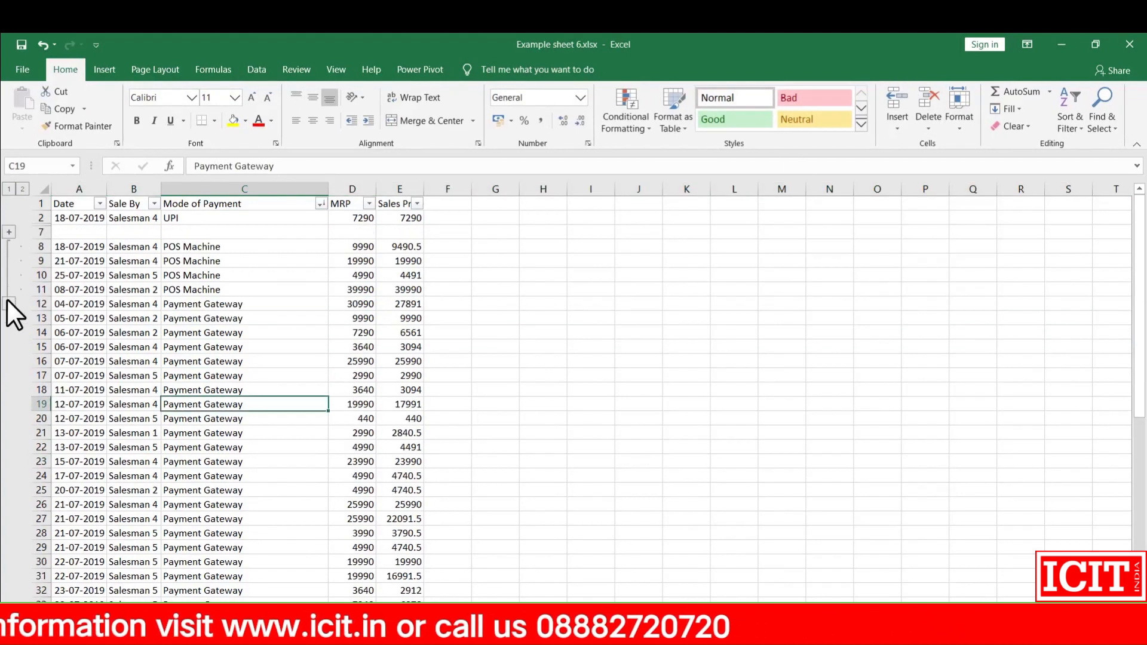
{"action": "left_click", "coordinate": [8, 302]}
{"action": "left_click", "coordinate": [10, 246]}
{"action": "left_click", "coordinate": [9, 232]}
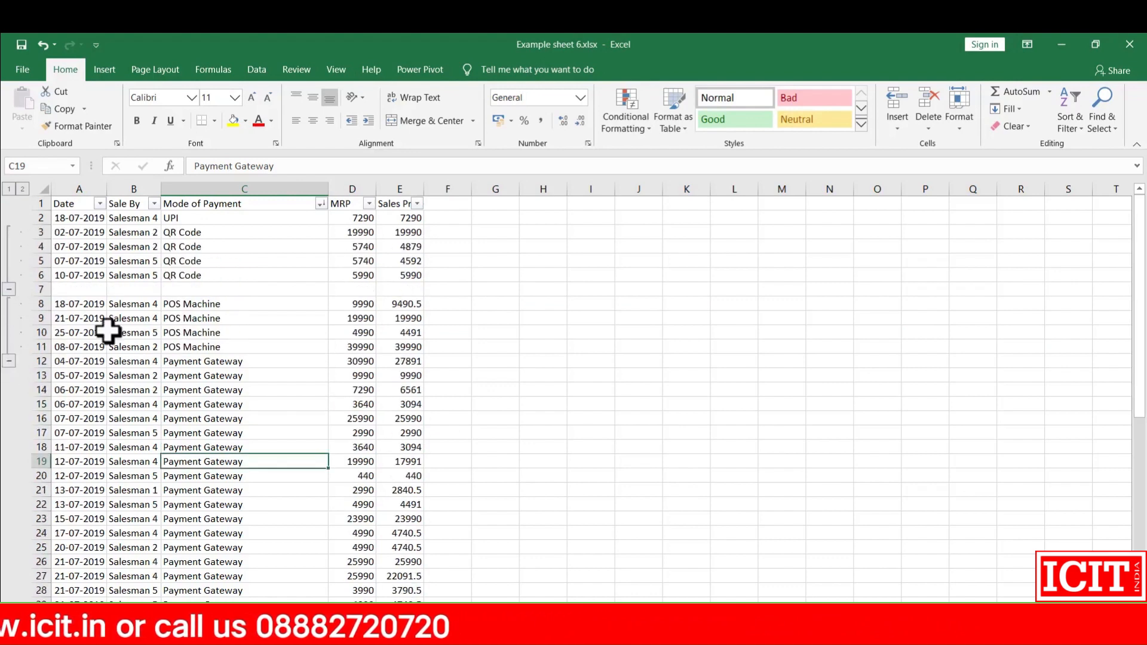
Delete the blank row 7 that separates the QR Code rows from the POS Machine rows
{"action": "left_click", "coordinate": [33, 288]}
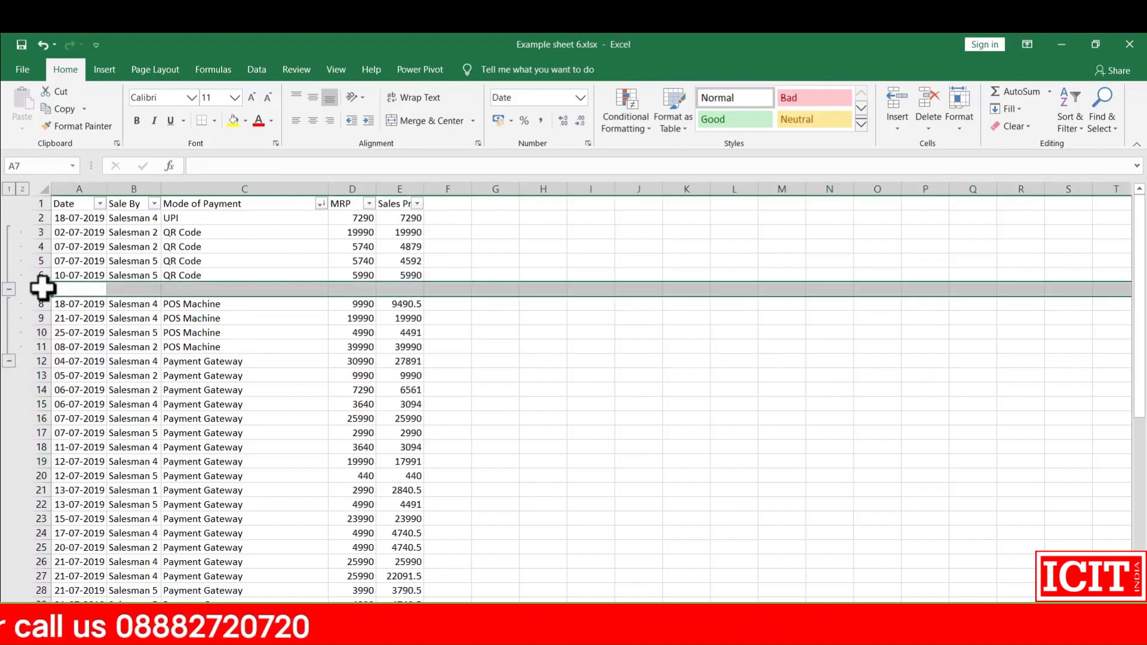
{"action": "left_click", "coordinate": [931, 92]}
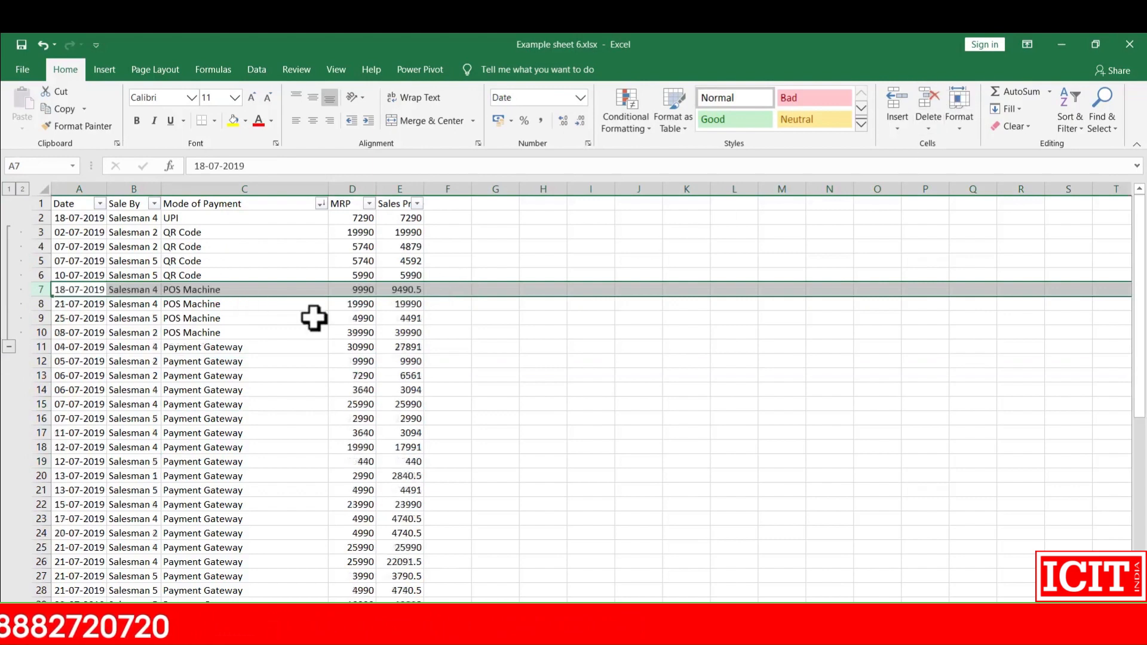
{"action": "left_click", "coordinate": [310, 318]}
{"action": "left_click", "coordinate": [120, 301]}
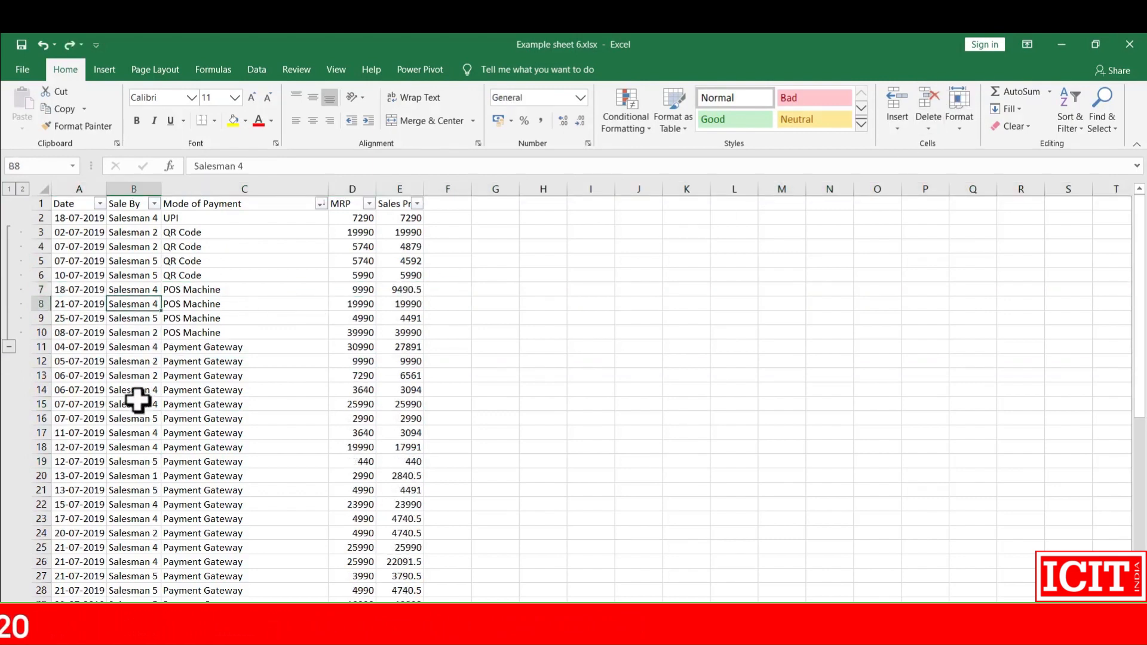
{"action": "left_click", "coordinate": [167, 275]}
{"action": "left_click", "coordinate": [98, 375]}
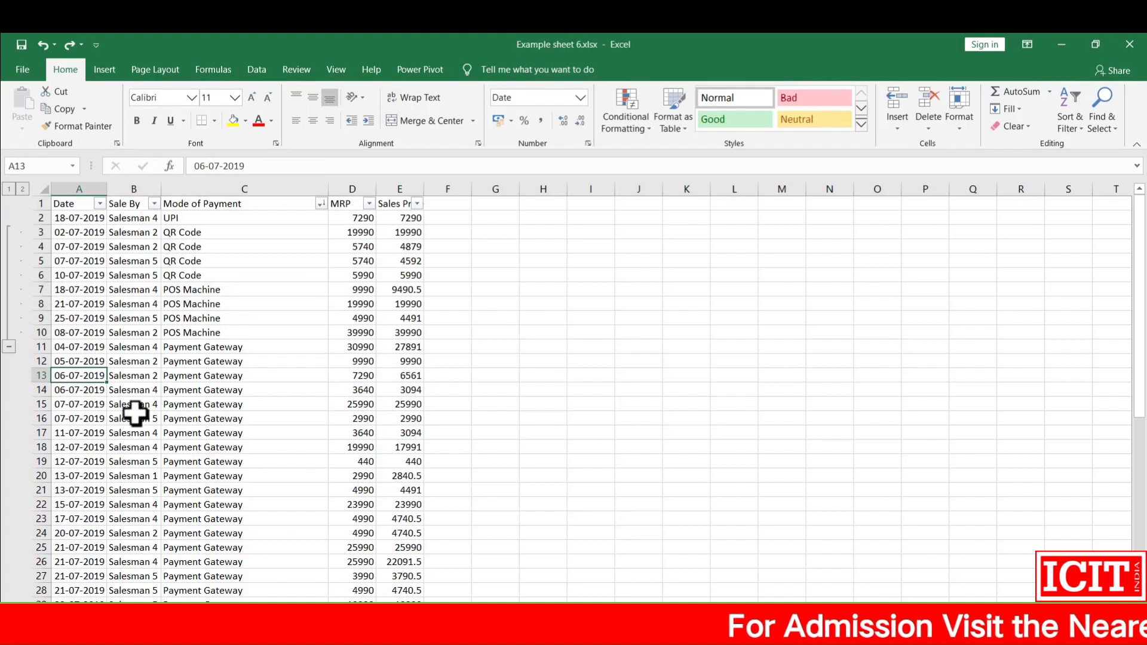
{"action": "scroll", "coordinate": [136, 413], "scroll_direction": "down", "scroll_amount": 14}
{"action": "scroll", "coordinate": [135, 413], "scroll_direction": "up", "scroll_amount": 5}
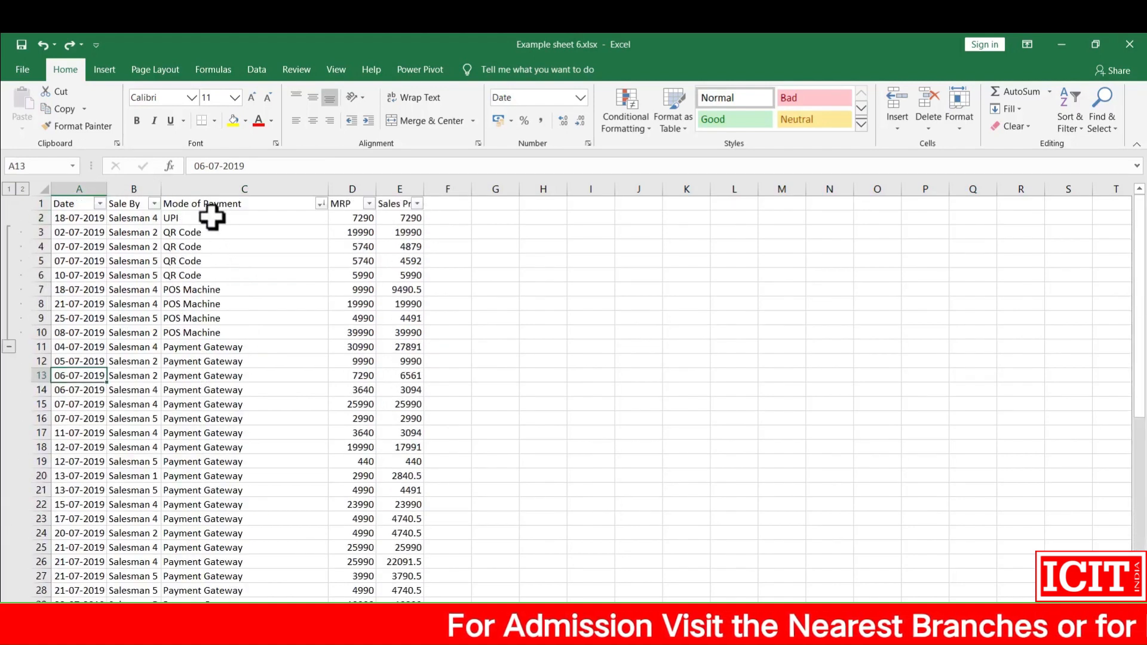
Sort the sales table by the Sale By column from A to Z
{"action": "left_click", "coordinate": [320, 203]}
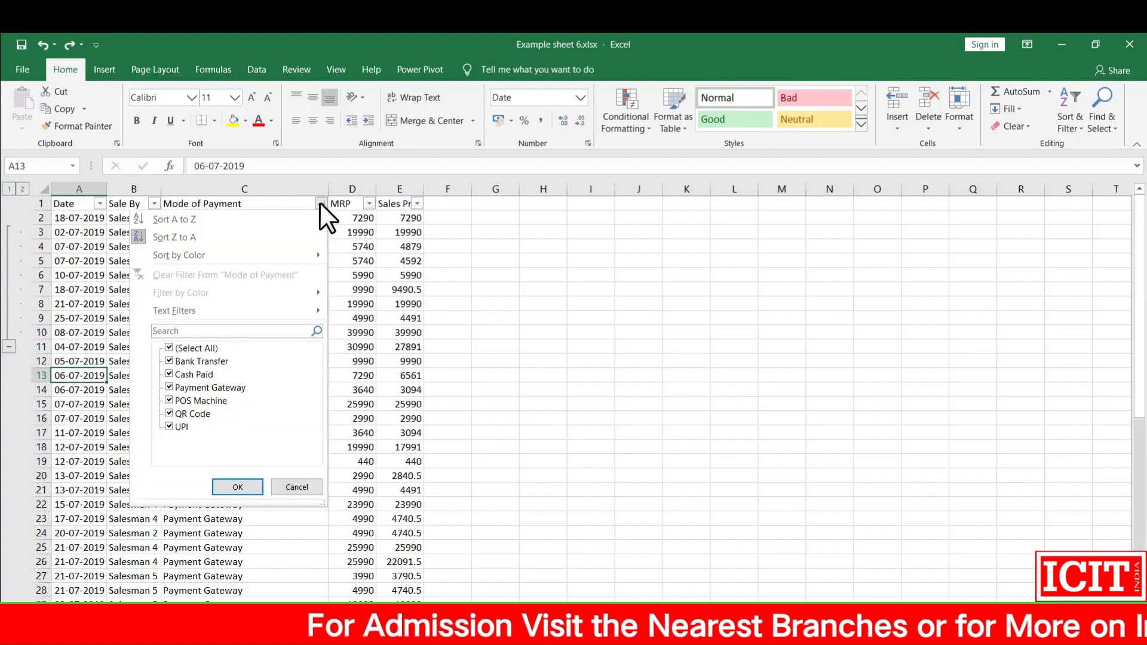
{"action": "left_click", "coordinate": [320, 203]}
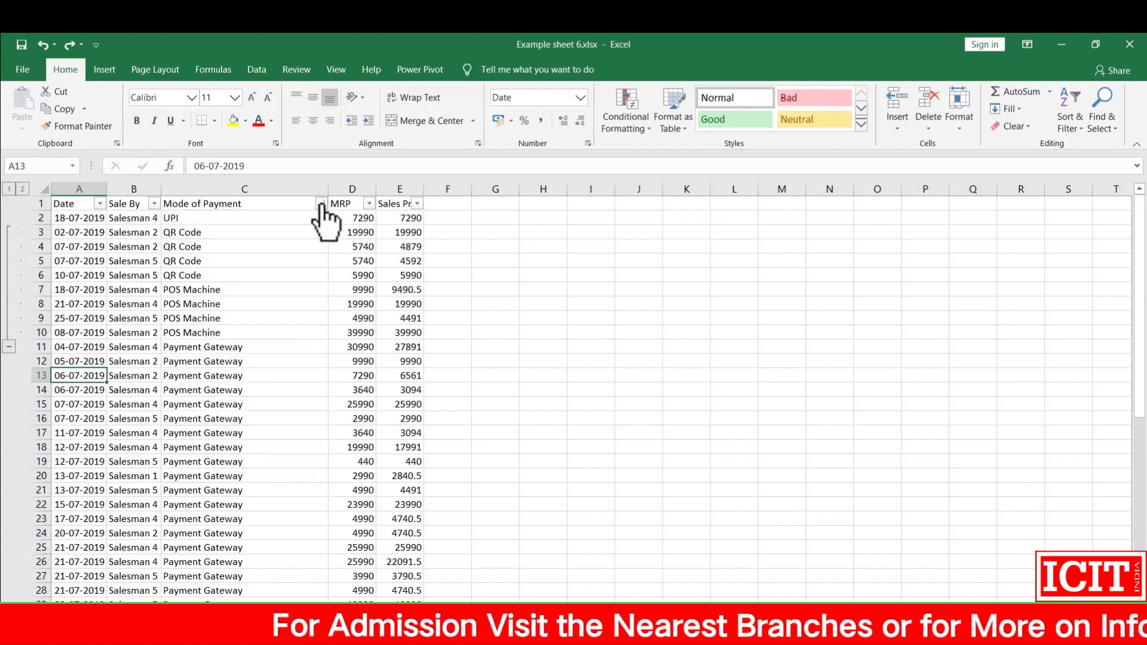
{"action": "left_click", "coordinate": [154, 204]}
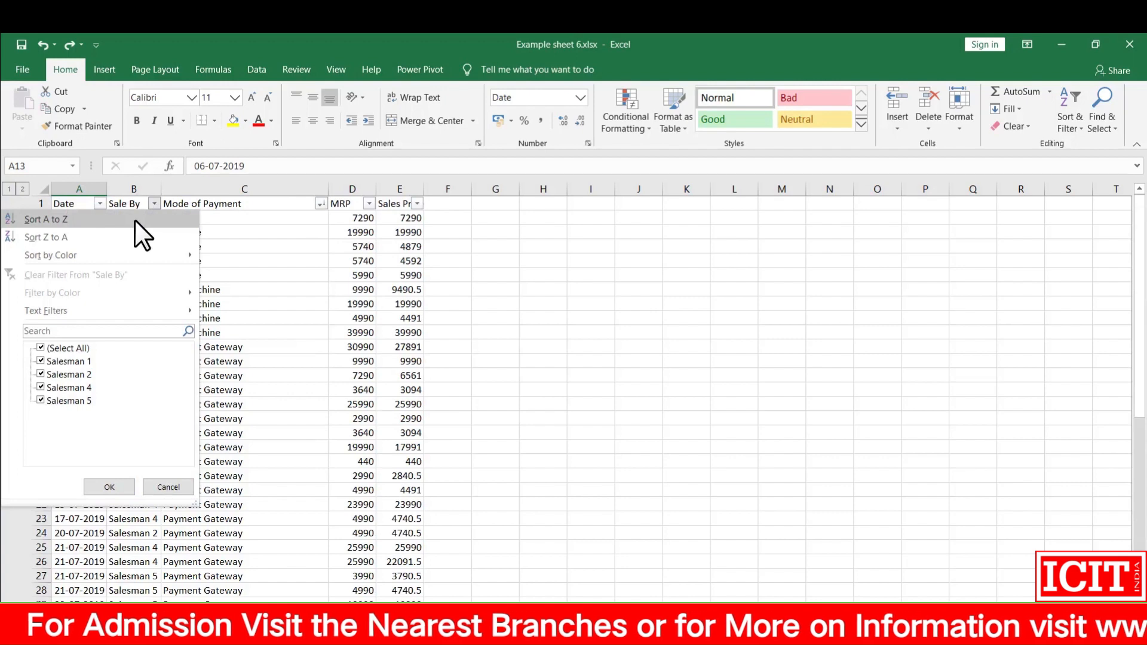
{"action": "left_click", "coordinate": [135, 220]}
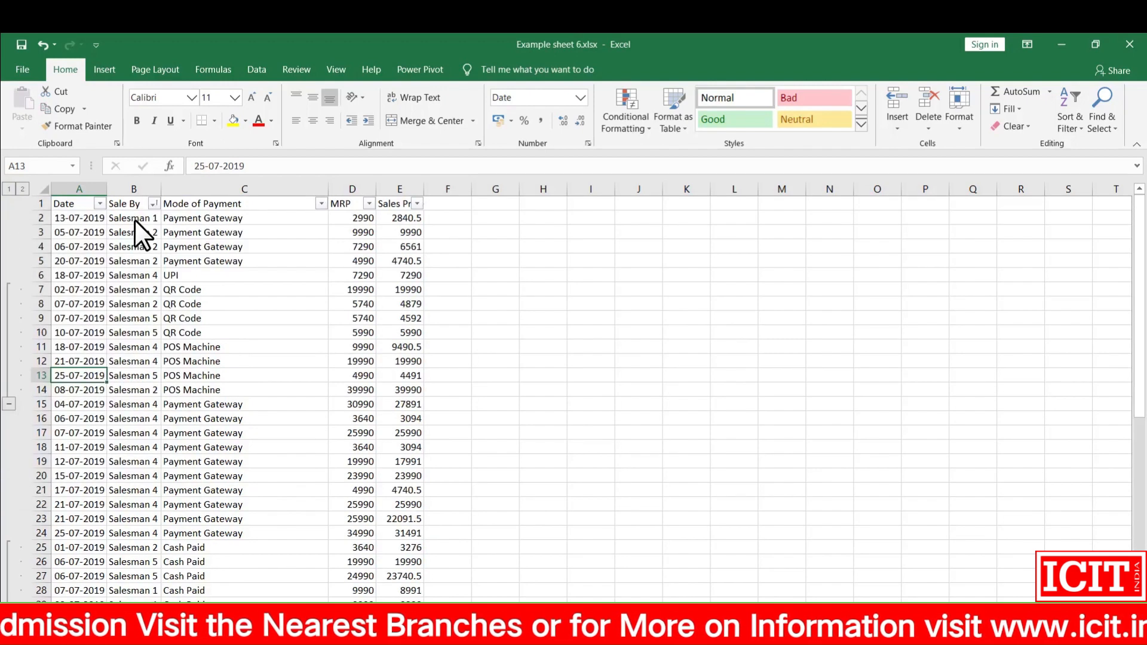
Examine how the Mode of Payment entries are ordered inside and outside the outline groups after sorting by salesman
{"action": "left_click", "coordinate": [123, 286]}
{"action": "left_click_drag", "start_coordinate": [123, 290], "coordinate": [219, 386]}
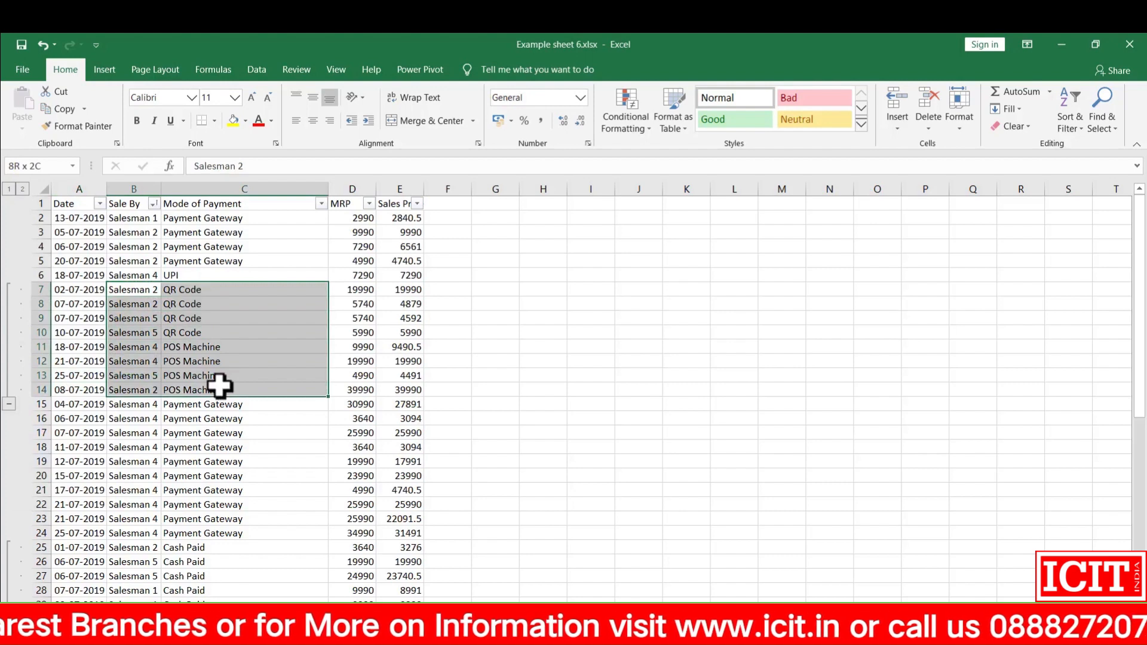
{"action": "left_click", "coordinate": [207, 232]}
{"action": "left_click", "coordinate": [217, 217]}
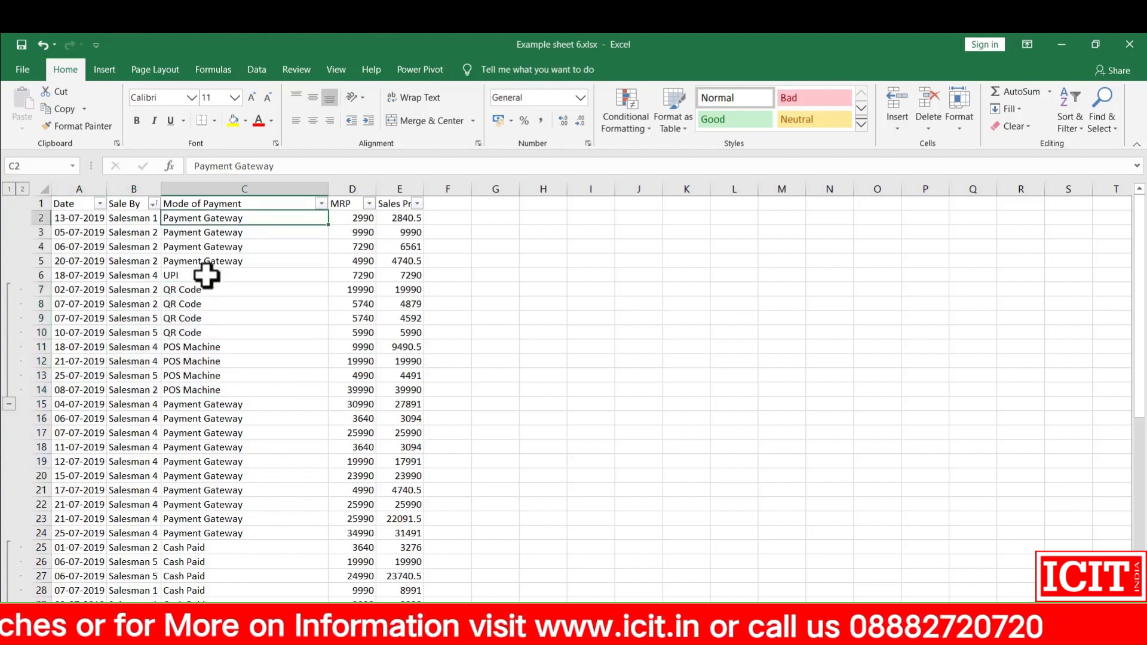
{"action": "left_click", "coordinate": [206, 263]}
{"action": "left_click", "coordinate": [209, 404]}
{"action": "scroll", "coordinate": [208, 400], "scroll_direction": "down", "scroll_amount": 4}
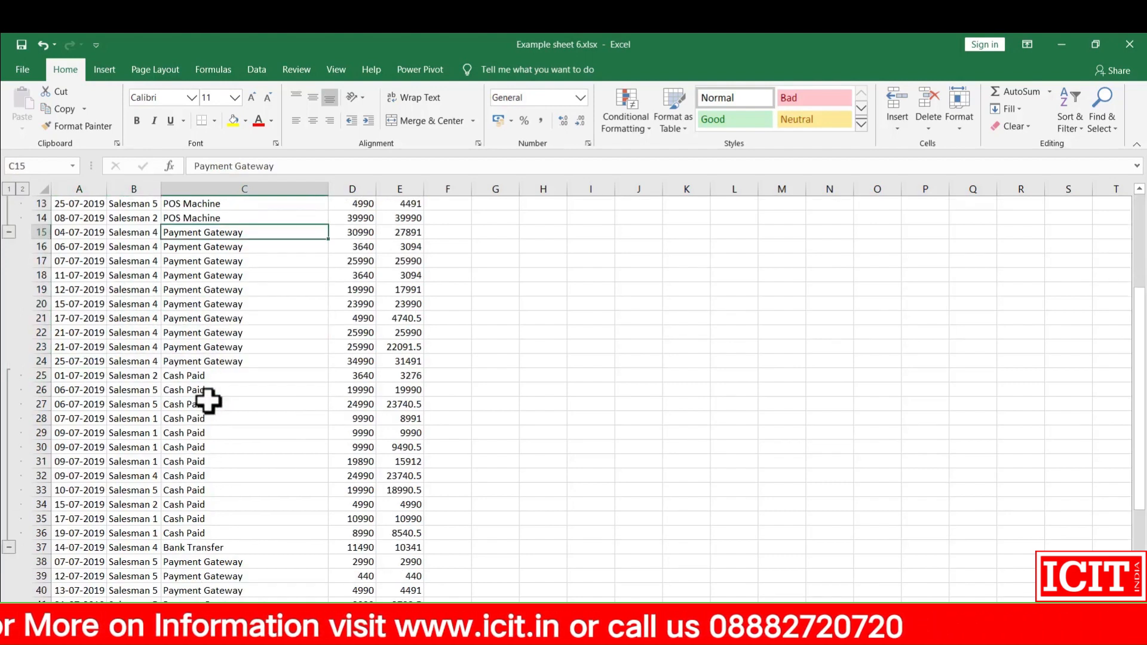
{"action": "scroll", "coordinate": [208, 400], "scroll_direction": "down", "scroll_amount": 3}
{"action": "left_click", "coordinate": [207, 469]}
{"action": "left_click", "coordinate": [220, 562]}
{"action": "scroll", "coordinate": [167, 494], "scroll_direction": "up", "scroll_amount": 7}
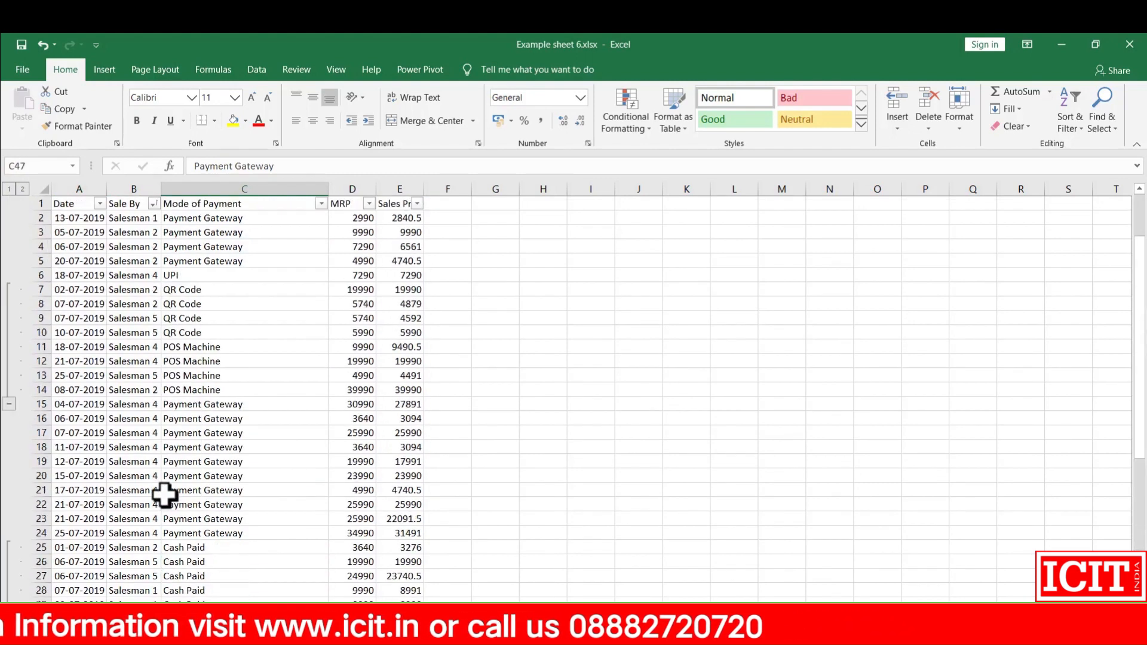
Check the salesman order within the grouped QR Code, POS Machine and Cash Paid rows against the rows around them
{"action": "left_click_drag", "start_coordinate": [182, 289], "coordinate": [186, 534]}
{"action": "scroll", "coordinate": [36, 402], "scroll_direction": "down", "scroll_amount": 4}
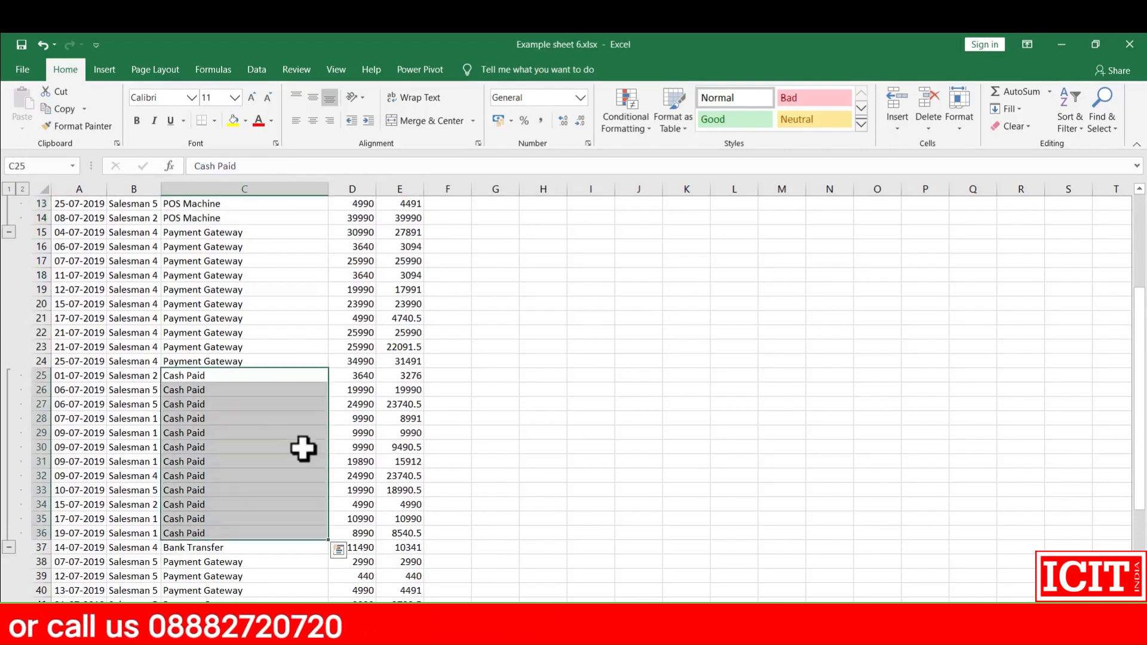
{"action": "left_click", "coordinate": [303, 447]}
{"action": "left_click", "coordinate": [258, 418]}
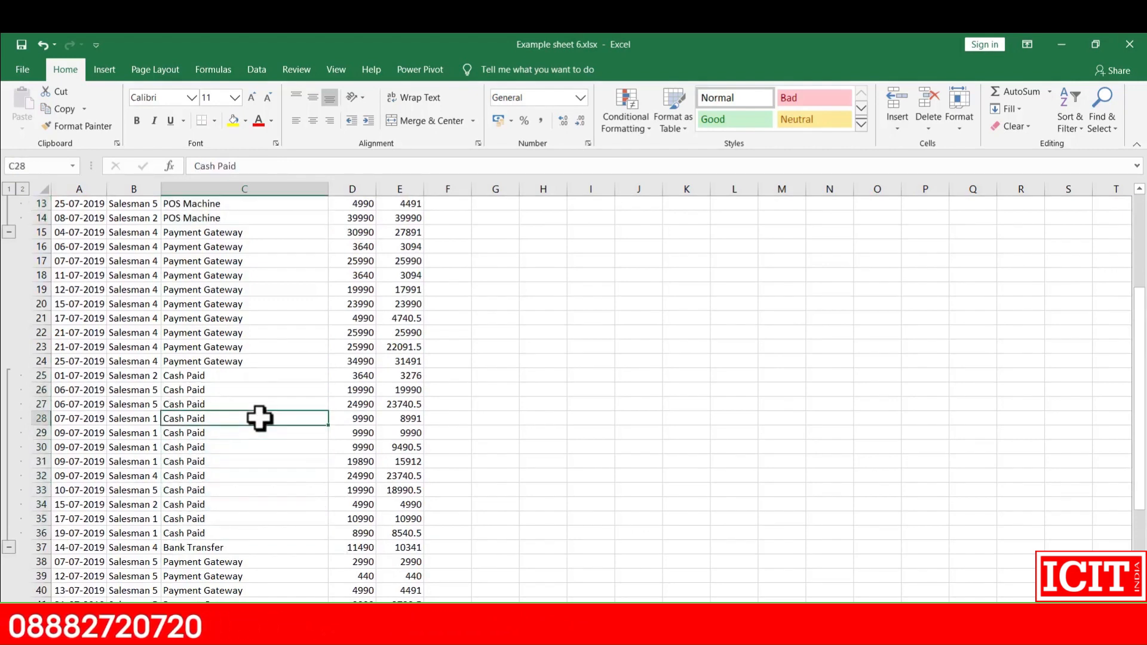
{"action": "scroll", "coordinate": [259, 418], "scroll_direction": "up", "scroll_amount": 4}
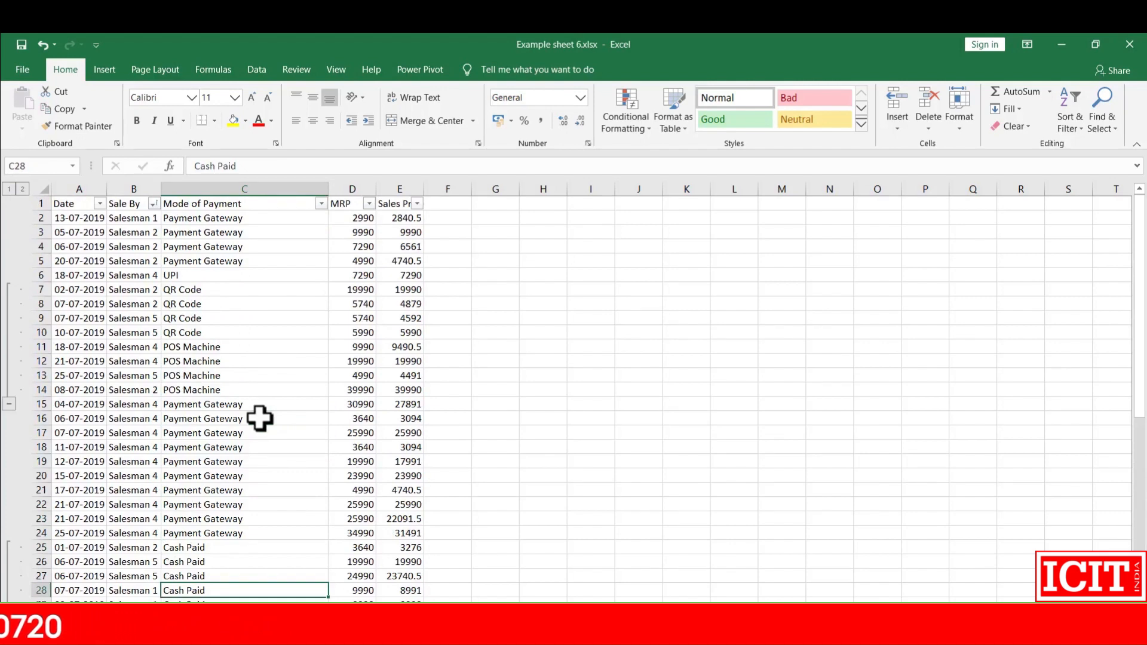
{"action": "left_click", "coordinate": [92, 276]}
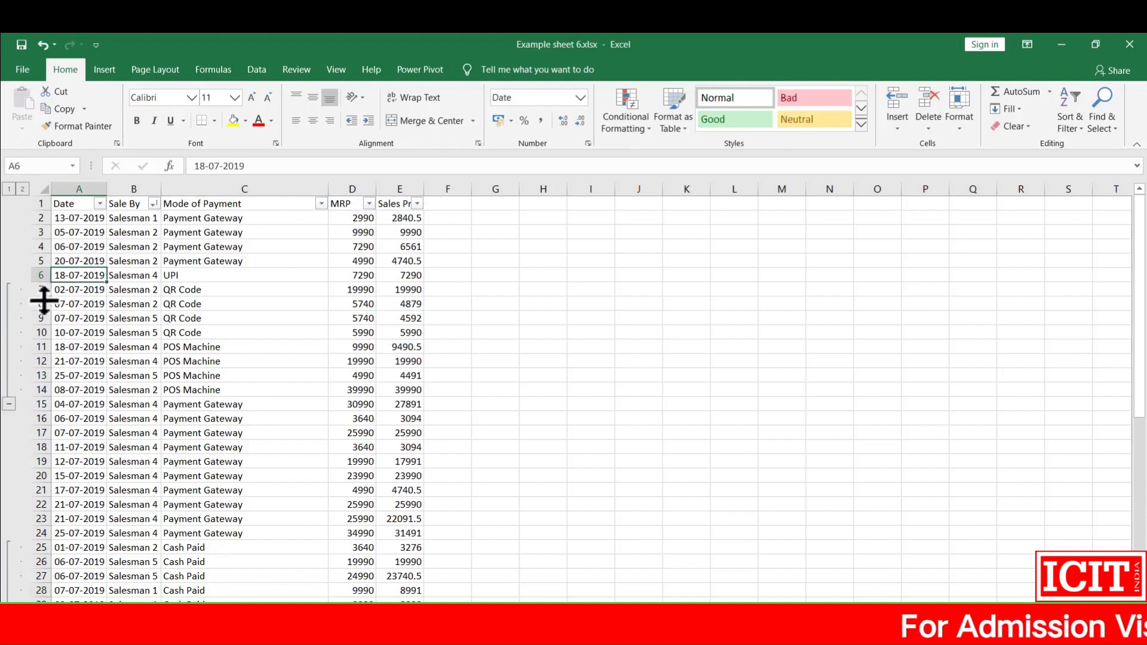
{"action": "left_click_drag", "start_coordinate": [190, 289], "coordinate": [191, 384]}
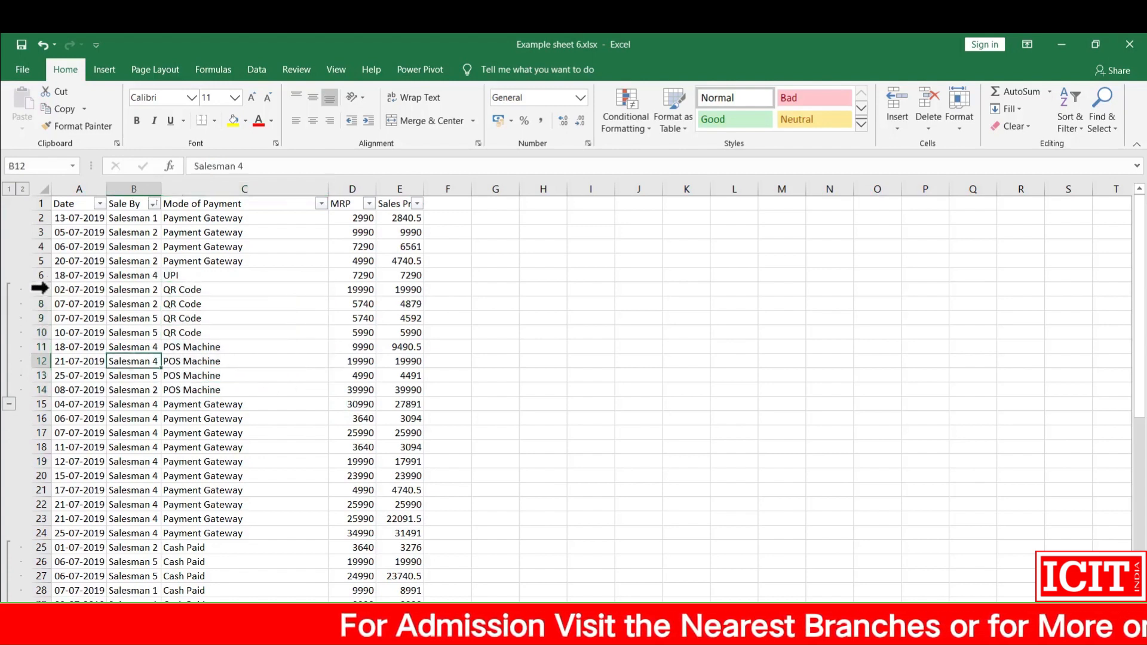
Group the QR Code rows 7 to 10 as a nested group inside the existing outline group
{"action": "left_click_drag", "start_coordinate": [41, 290], "coordinate": [41, 332]}
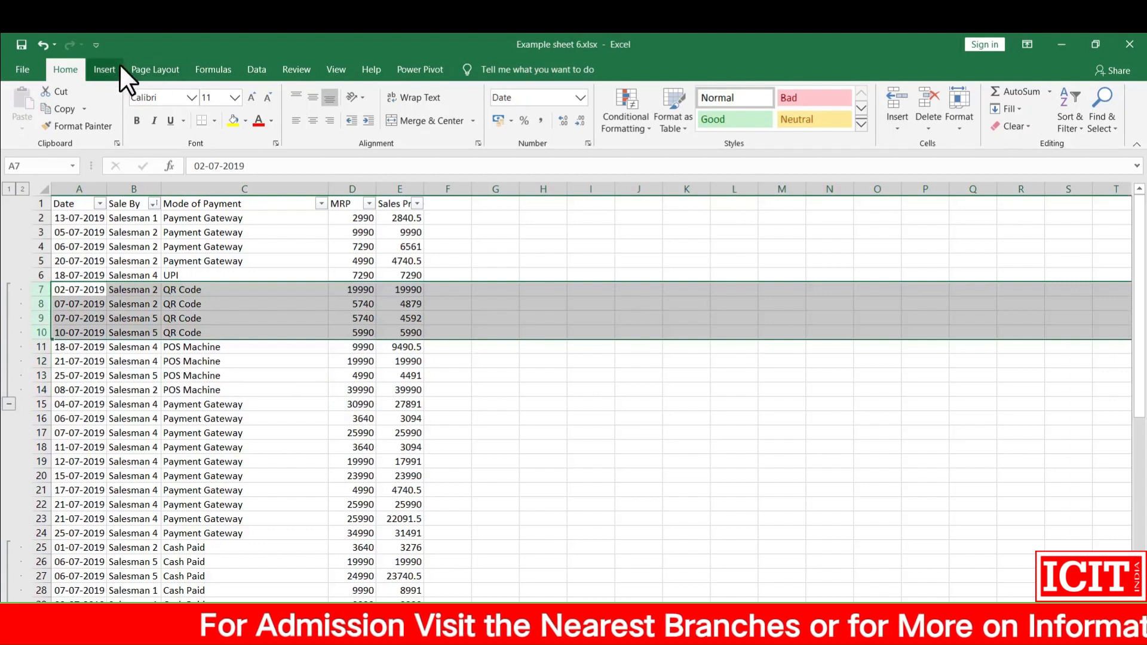
{"action": "left_click", "coordinate": [257, 69]}
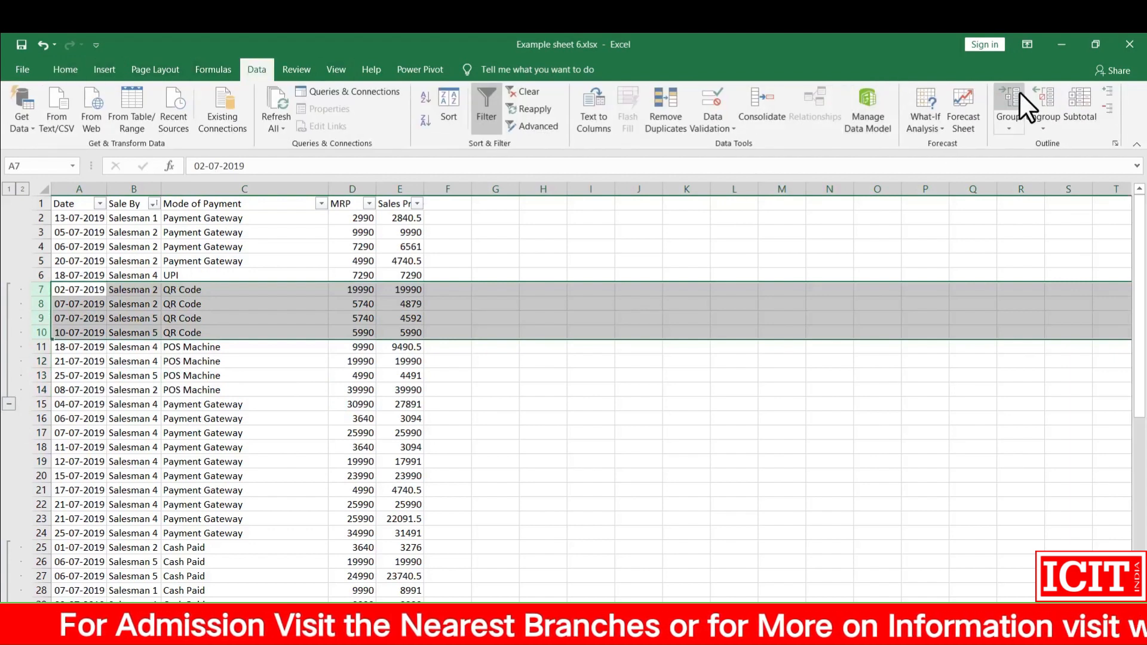
{"action": "left_click", "coordinate": [1016, 99]}
{"action": "left_click", "coordinate": [66, 366]}
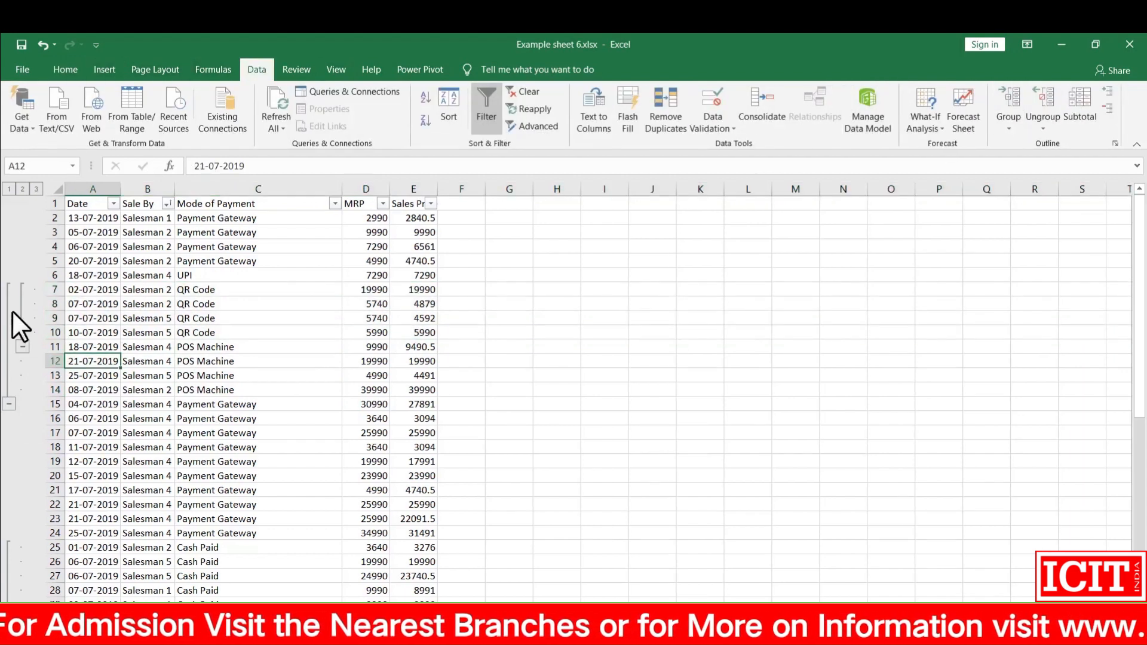
Remove the outline grouping from all rows of the worksheet
{"action": "left_click", "coordinate": [109, 331]}
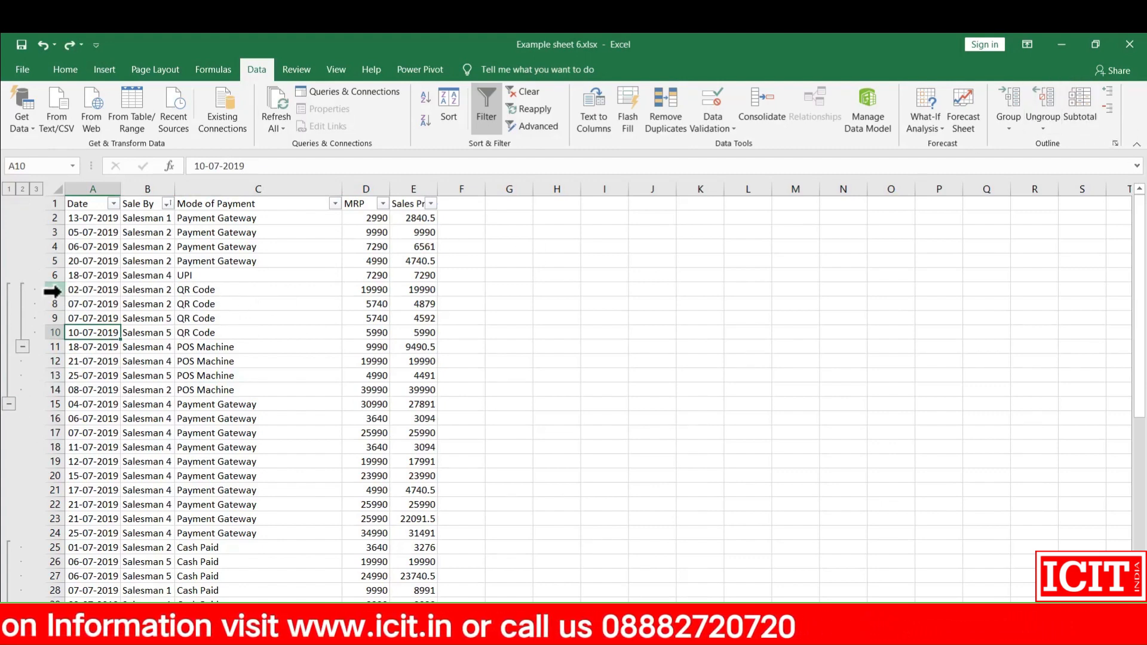
{"action": "left_click_drag", "start_coordinate": [55, 291], "coordinate": [64, 343]}
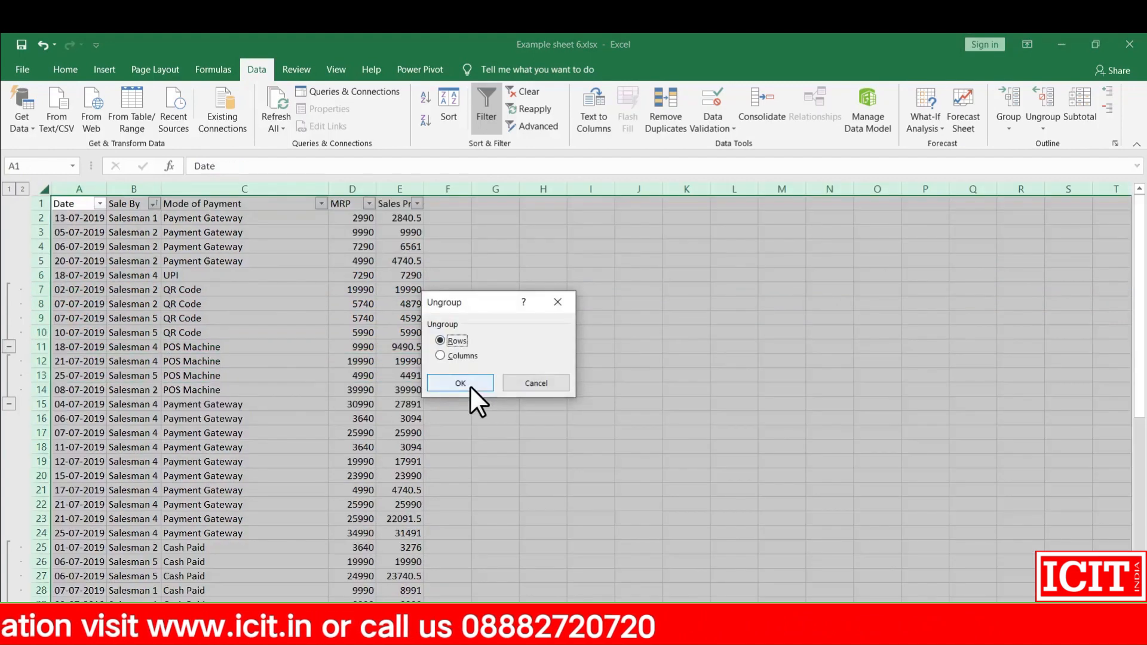
{"action": "left_click", "coordinate": [470, 386]}
{"action": "left_click", "coordinate": [238, 377]}
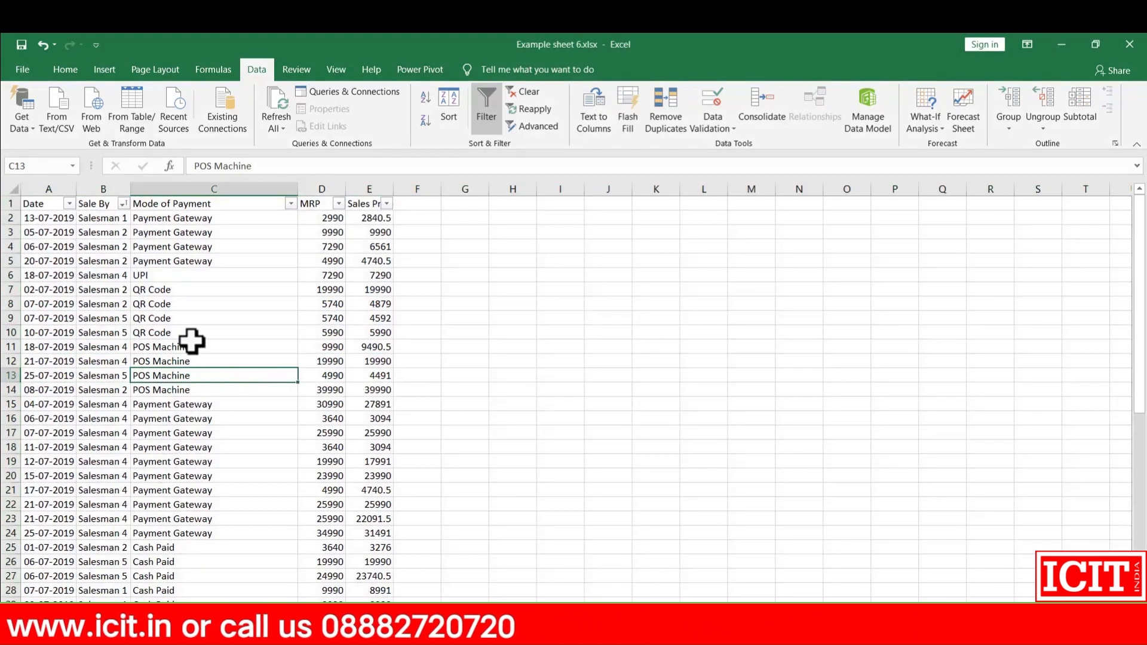
Group the MRP and Sales Price columns D and E and collapse the column group
{"action": "left_click_drag", "start_coordinate": [322, 189], "coordinate": [369, 188]}
{"action": "left_click", "coordinate": [1009, 96]}
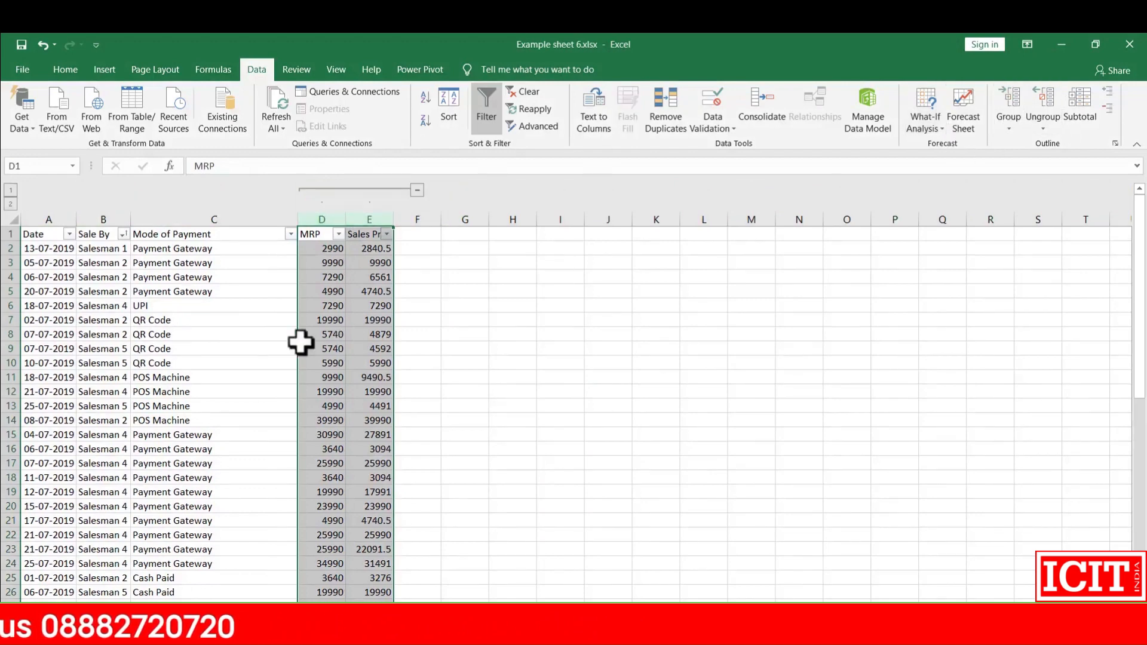
{"action": "left_click", "coordinate": [263, 353]}
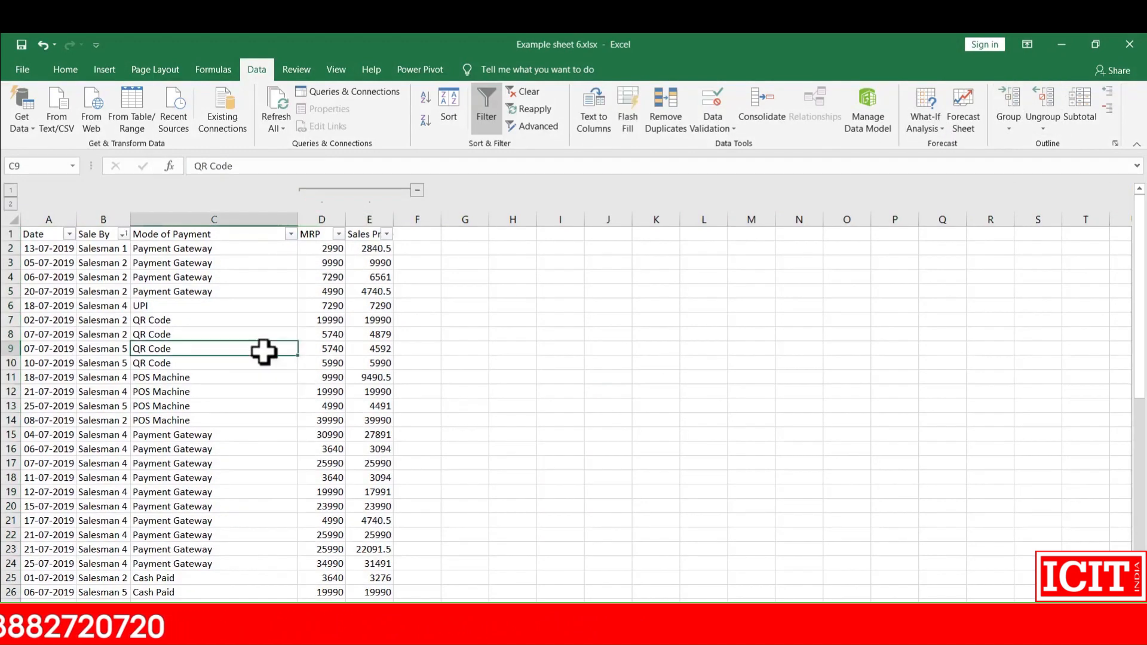
{"action": "left_click", "coordinate": [313, 234]}
{"action": "left_click", "coordinate": [361, 234]}
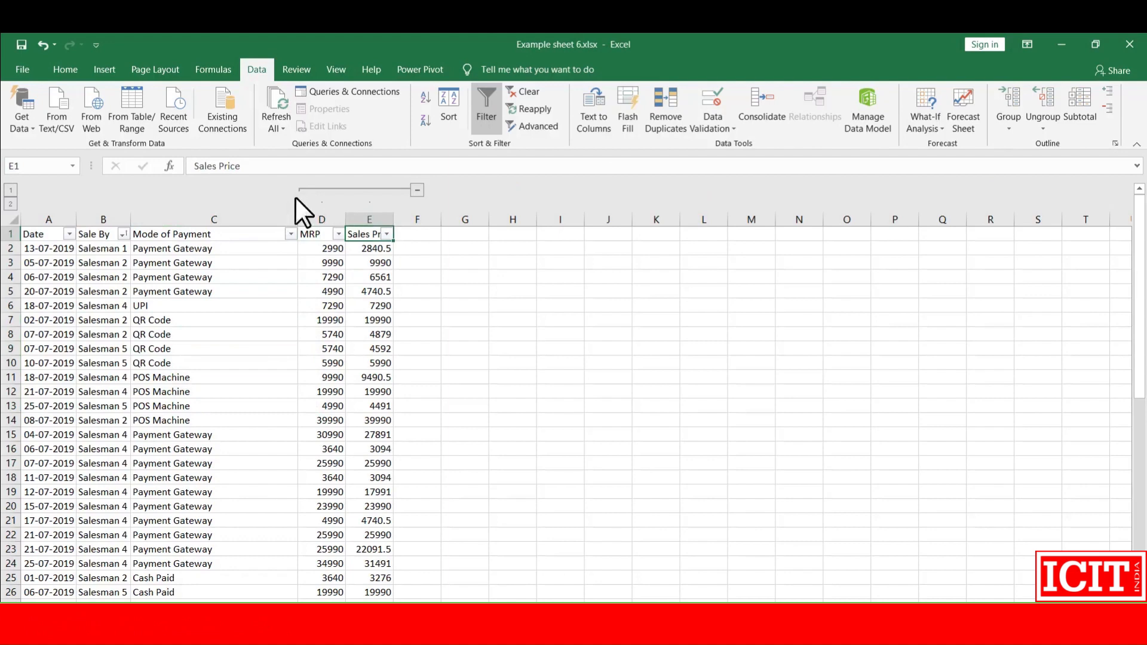
{"action": "left_click", "coordinate": [416, 190]}
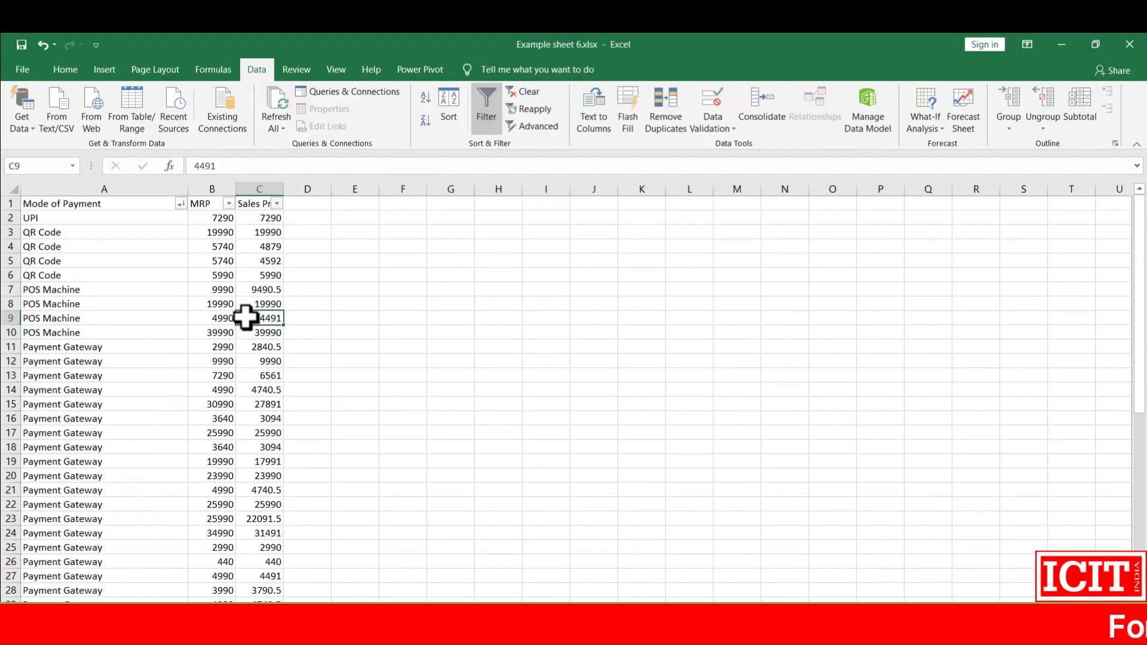
Undo the deletion of the Date and Sale By columns
{"action": "key", "text": "ctrl+z"}
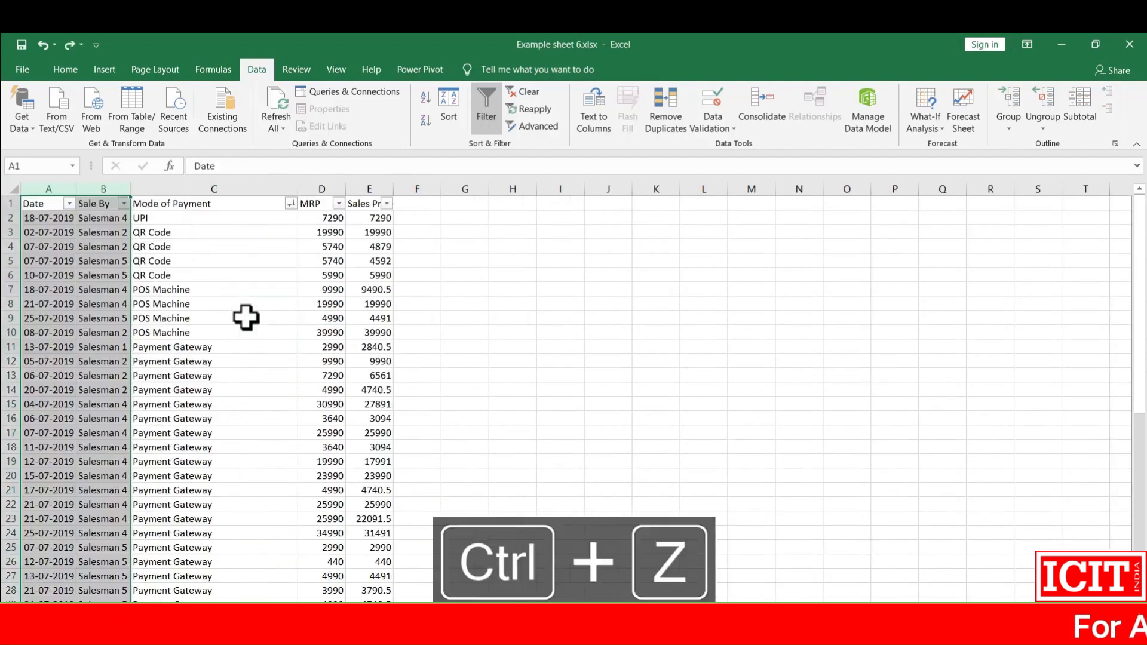
{"action": "left_click", "coordinate": [280, 317]}
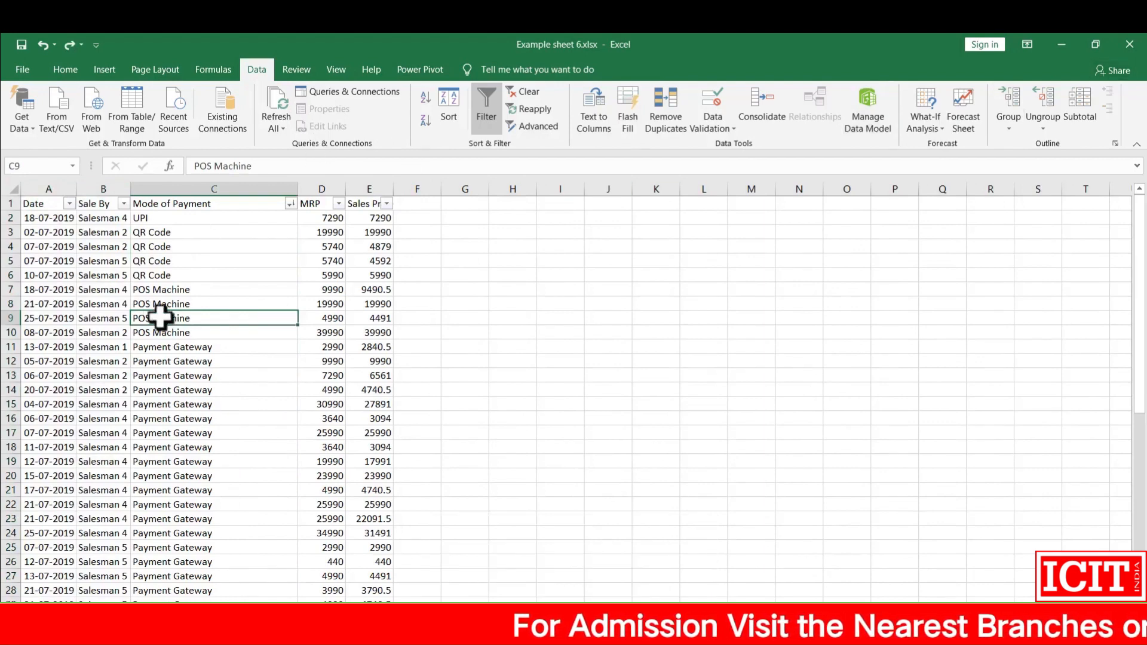
{"action": "left_click", "coordinate": [107, 291]}
{"action": "left_click", "coordinate": [107, 331]}
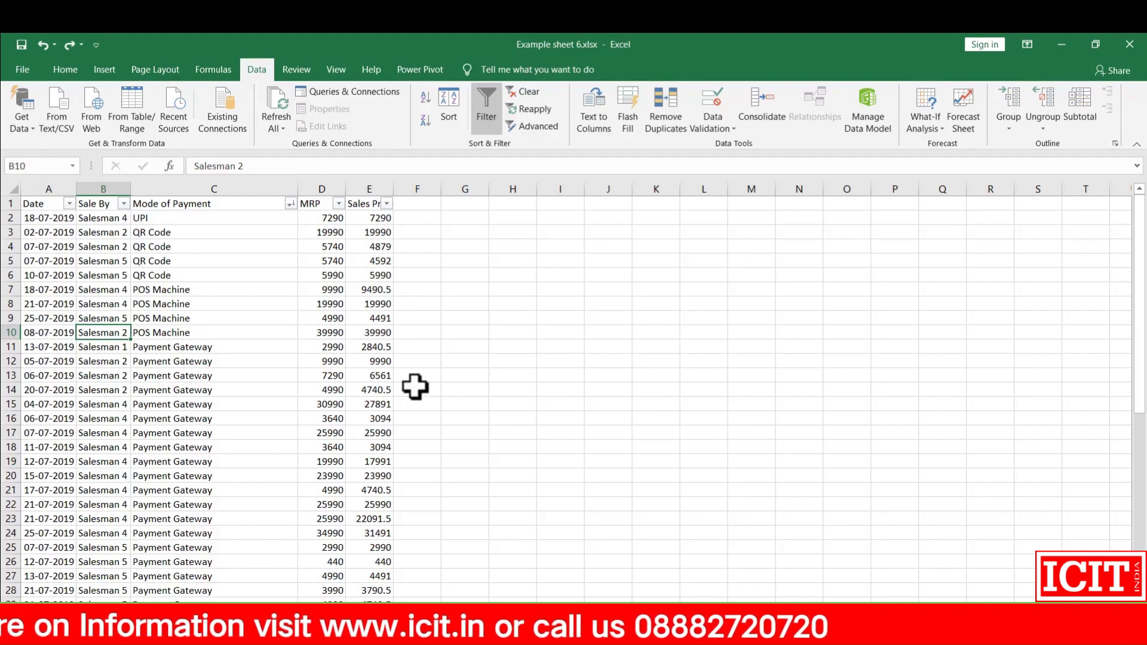
{"action": "left_click", "coordinate": [167, 319]}
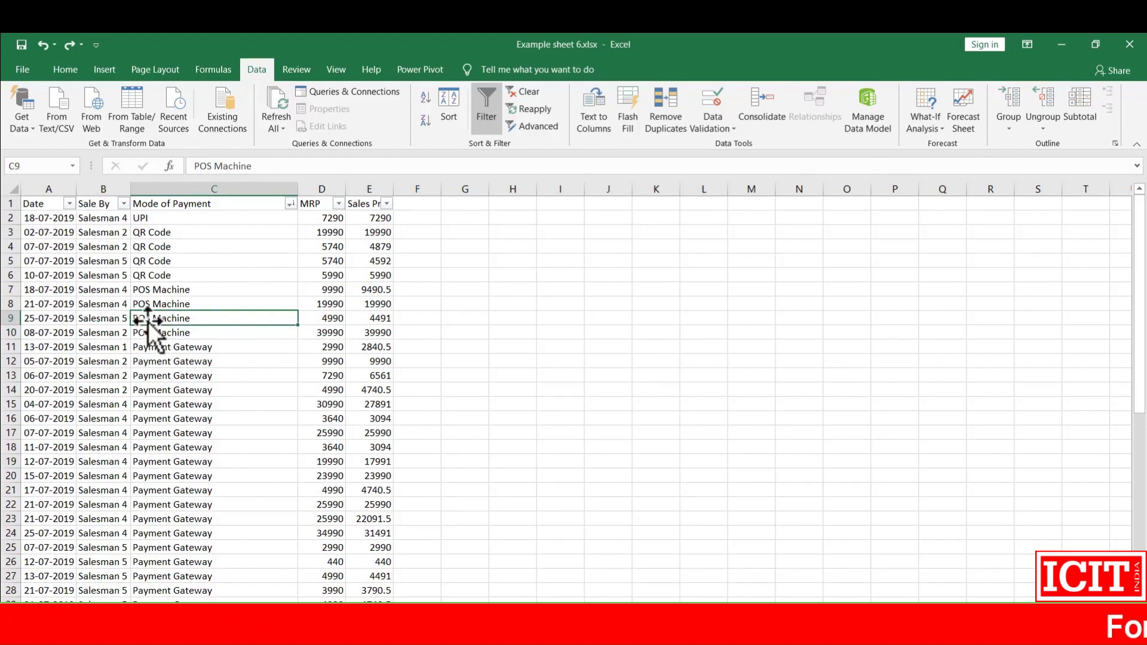
Sort the table by Sale By from Z to A and re-sort it from A to Z
{"action": "left_click", "coordinate": [124, 204]}
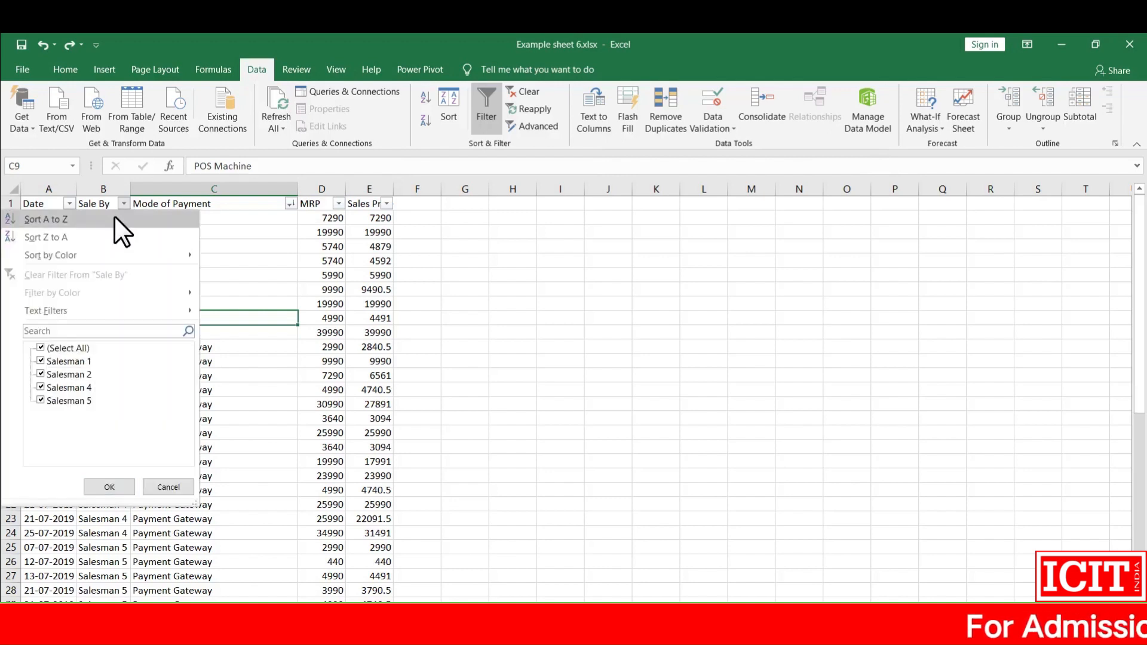
{"action": "left_click", "coordinate": [114, 237]}
{"action": "left_click", "coordinate": [119, 204]}
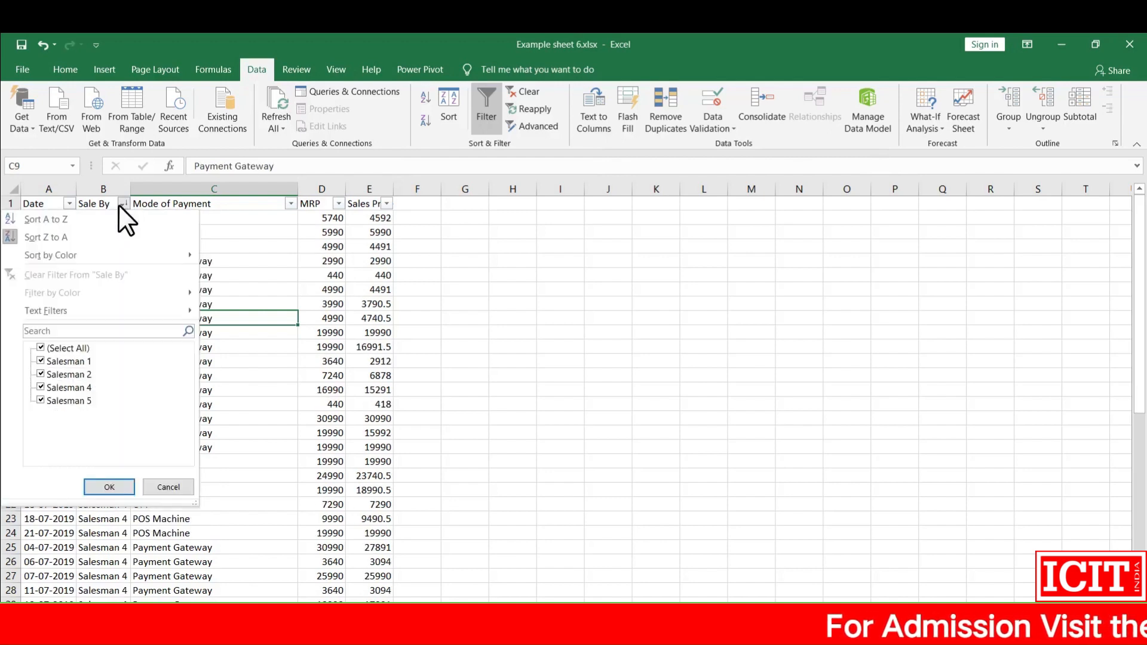
{"action": "left_click", "coordinate": [109, 217]}
{"action": "left_click", "coordinate": [109, 291]}
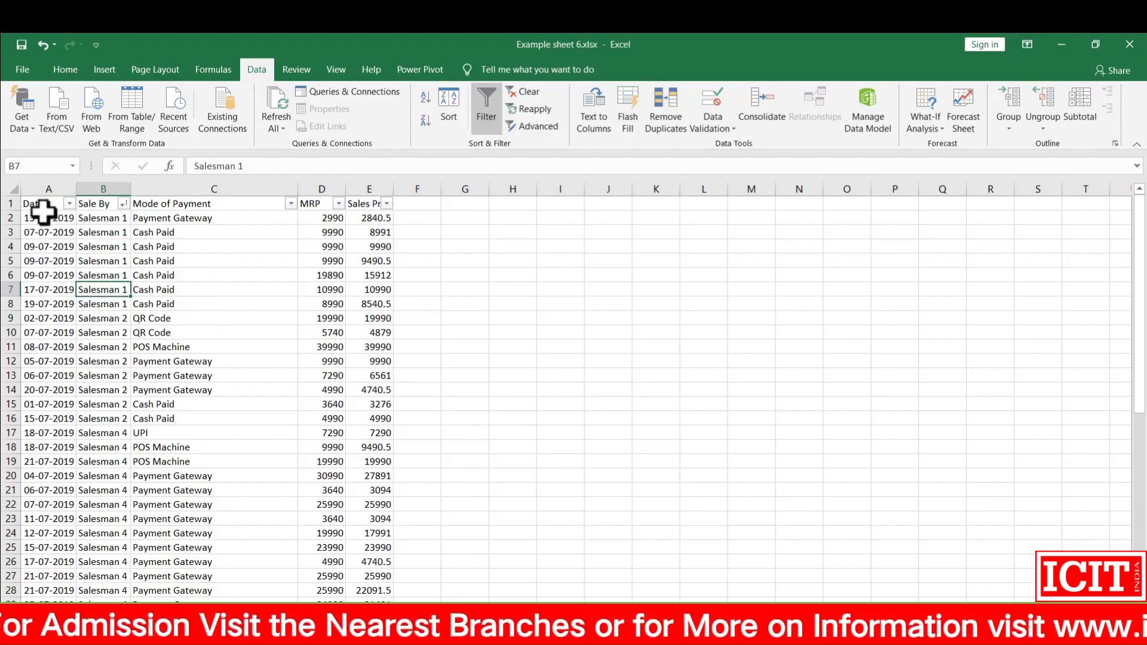
Sort the table by Date from oldest to newest and re-sort it by Sale By from A to Z
{"action": "left_click", "coordinate": [70, 204]}
{"action": "left_click", "coordinate": [55, 221]}
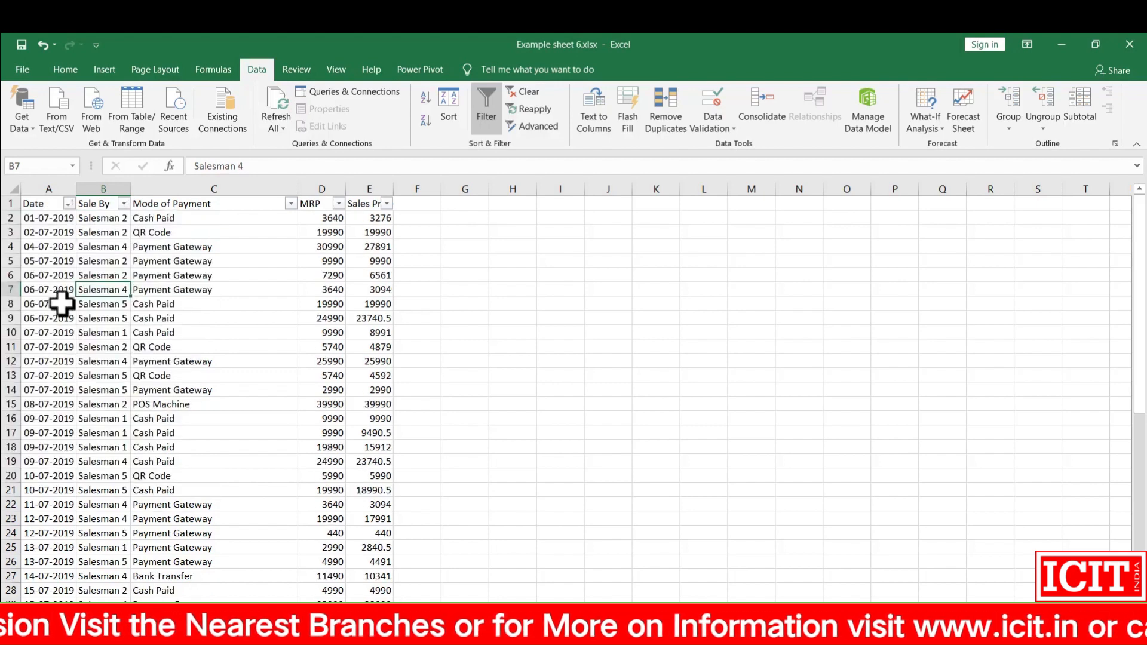
{"action": "left_click", "coordinate": [123, 203]}
{"action": "left_click", "coordinate": [101, 218]}
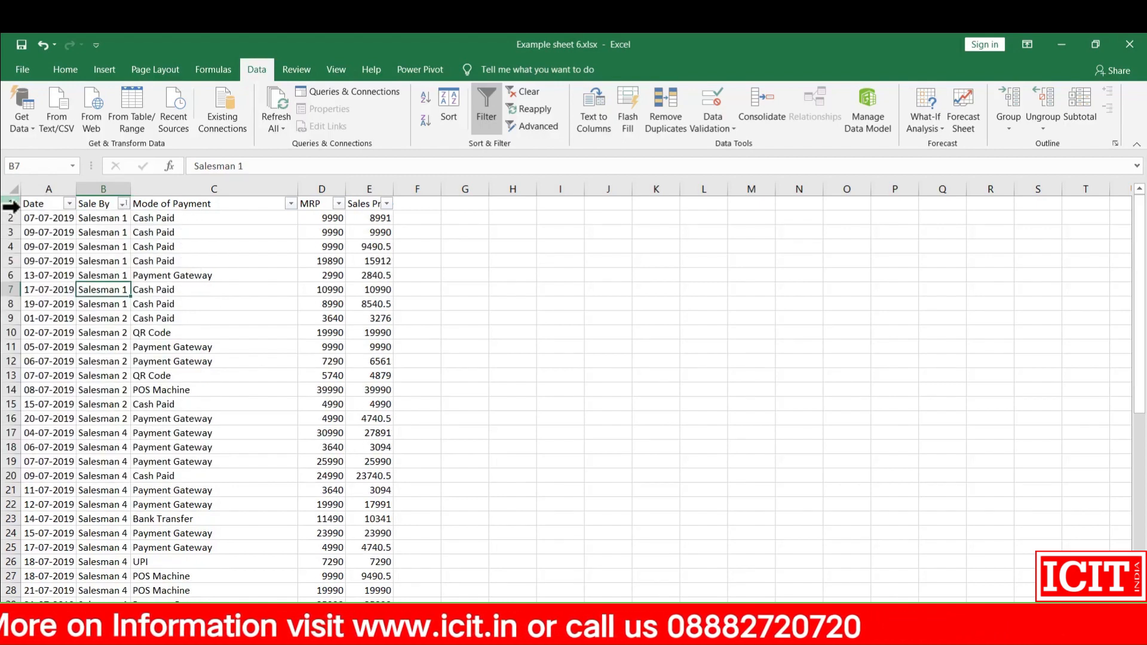
Start a subtotal of the sales data at each change in Sale By and review the available summary functions
{"action": "left_click_drag", "start_coordinate": [9, 218], "coordinate": [9, 599]}
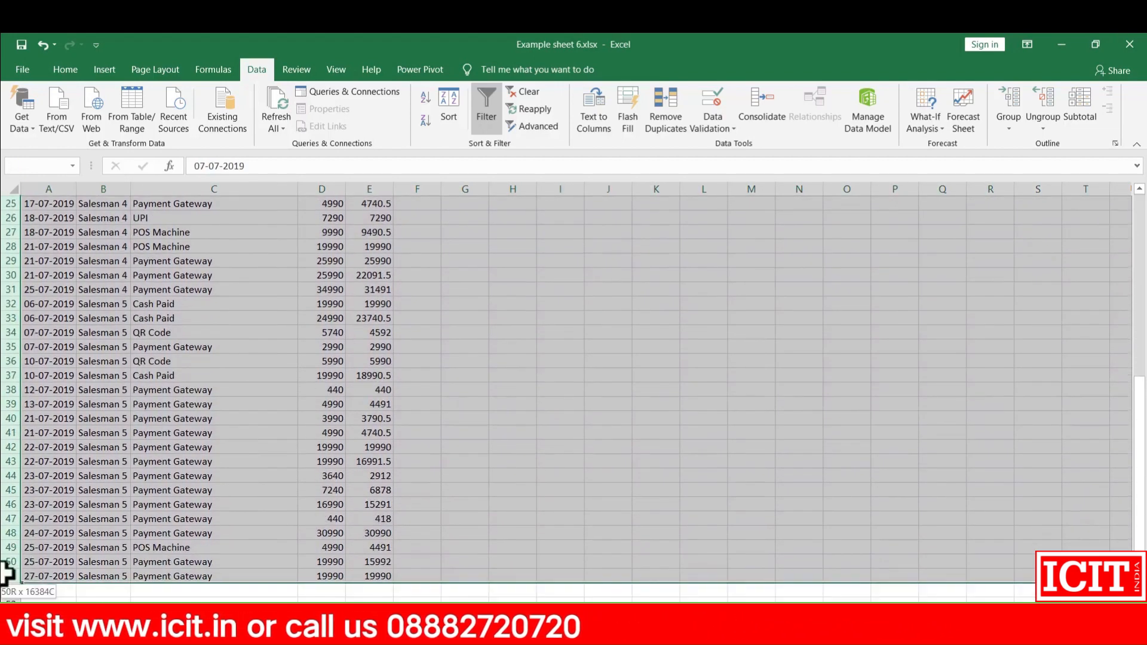
{"action": "scroll", "coordinate": [414, 468], "scroll_direction": "up", "scroll_amount": 8}
{"action": "left_click", "coordinate": [1081, 100]}
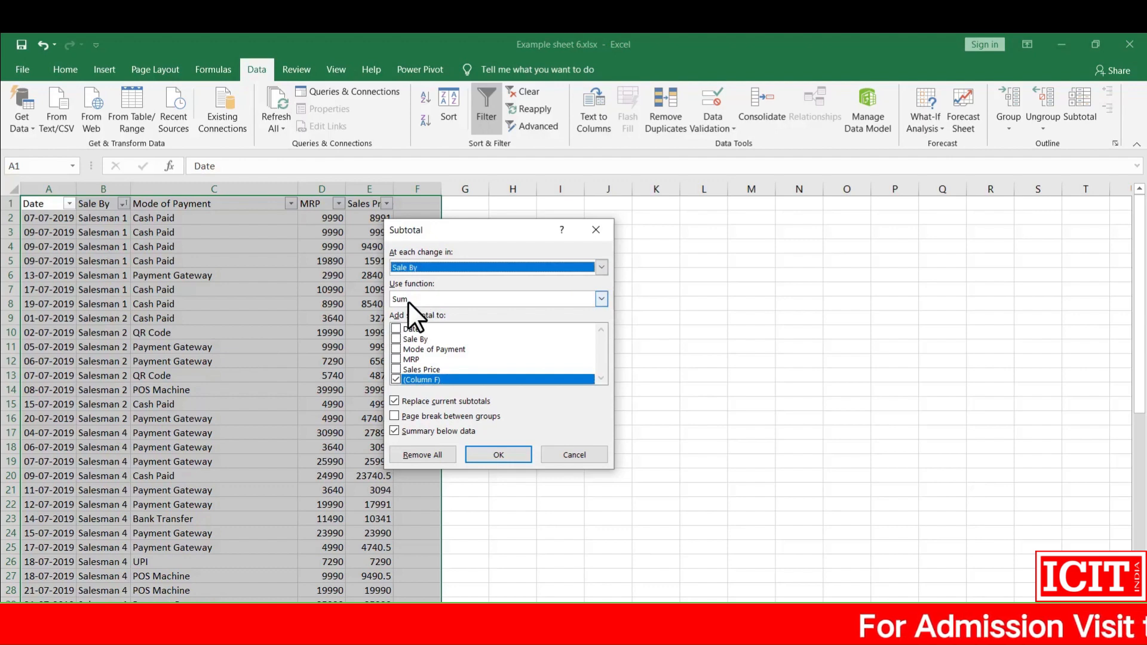
{"action": "left_click", "coordinate": [407, 300]}
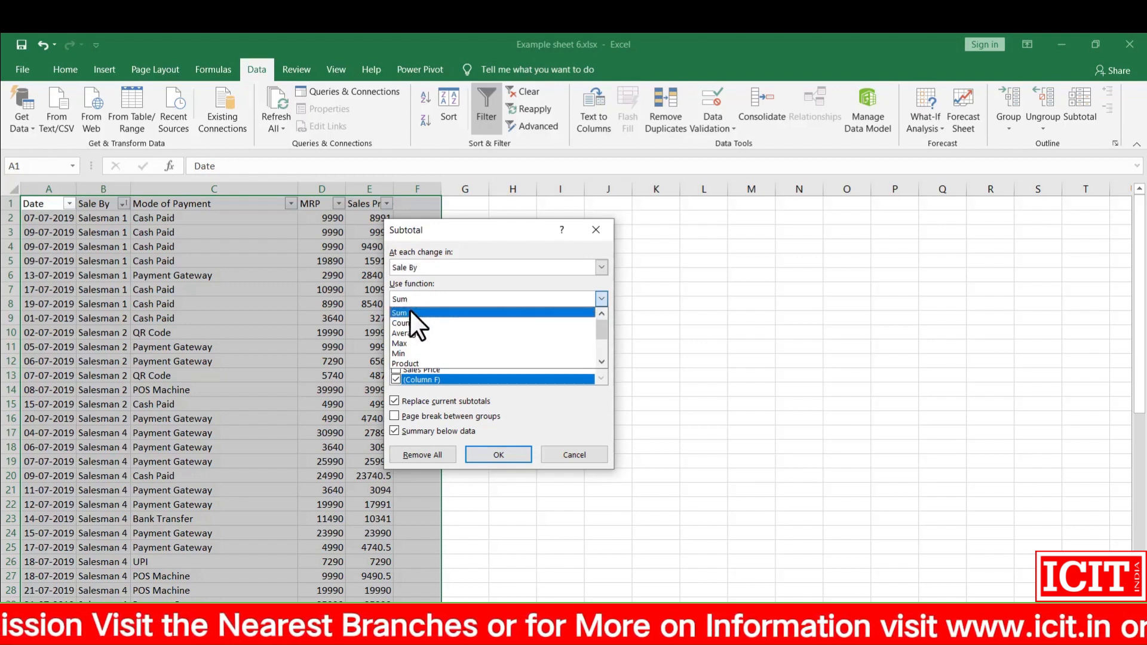
{"action": "scroll", "coordinate": [414, 338], "scroll_direction": "down", "scroll_amount": 1}
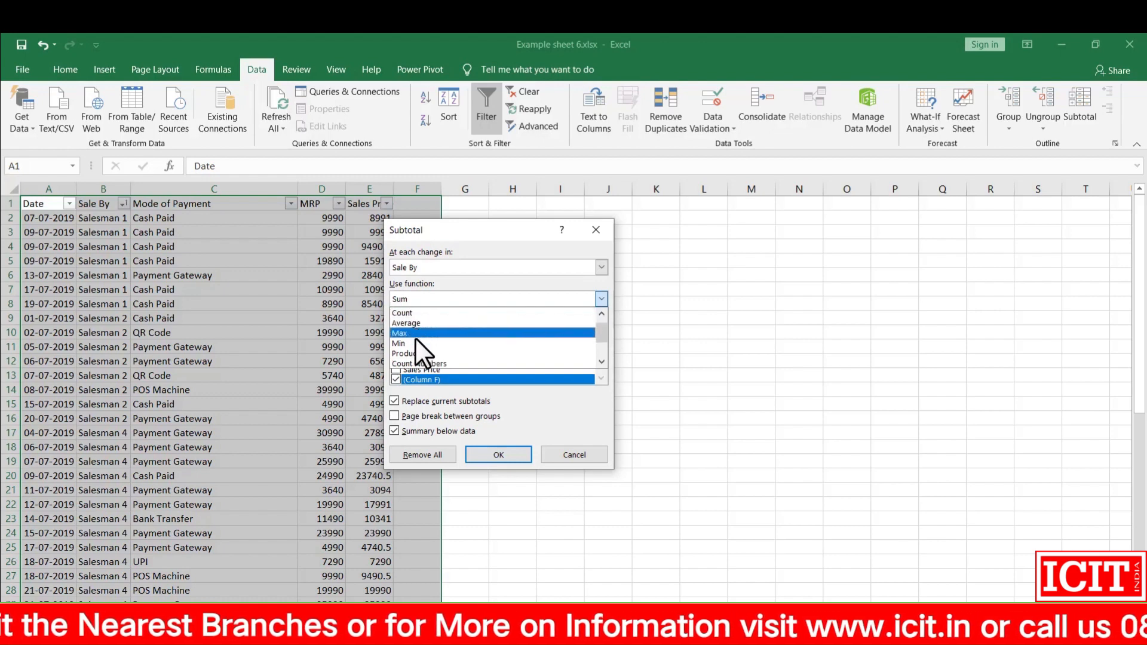
{"action": "scroll", "coordinate": [415, 338], "scroll_direction": "up", "scroll_amount": 1}
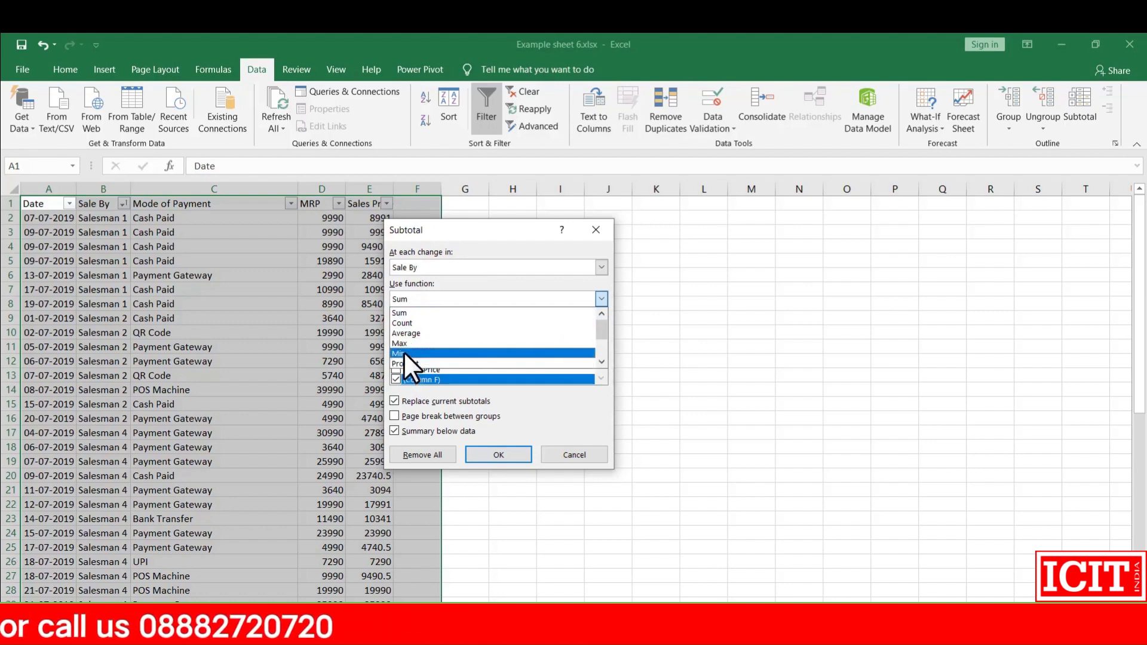
{"action": "scroll", "coordinate": [403, 351], "scroll_direction": "down", "scroll_amount": 1}
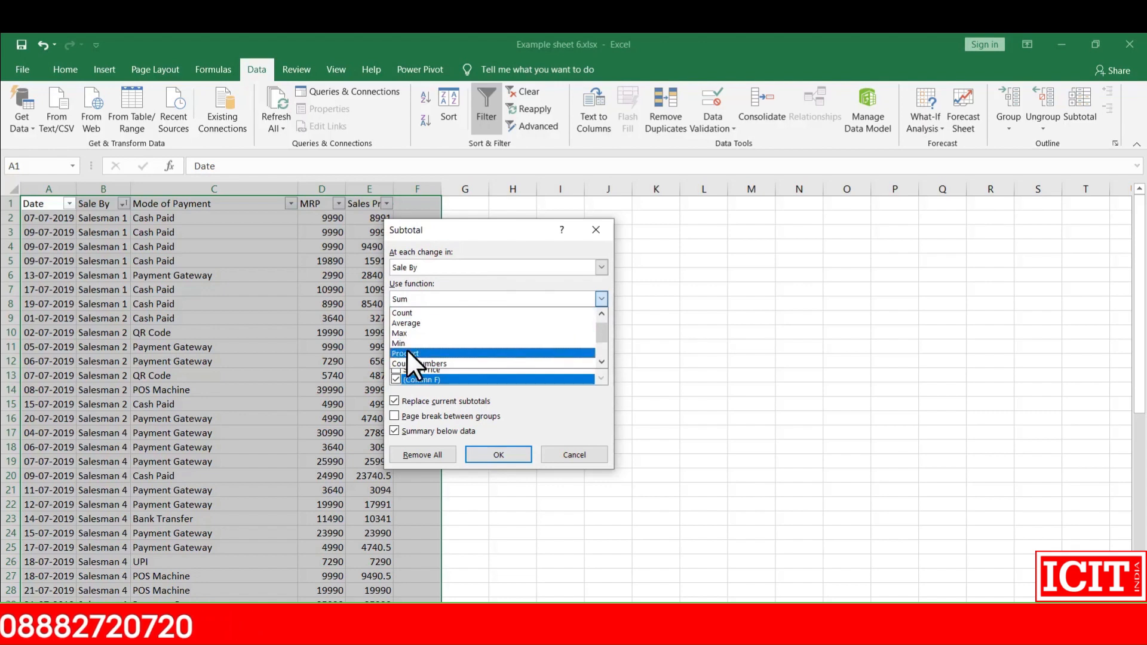